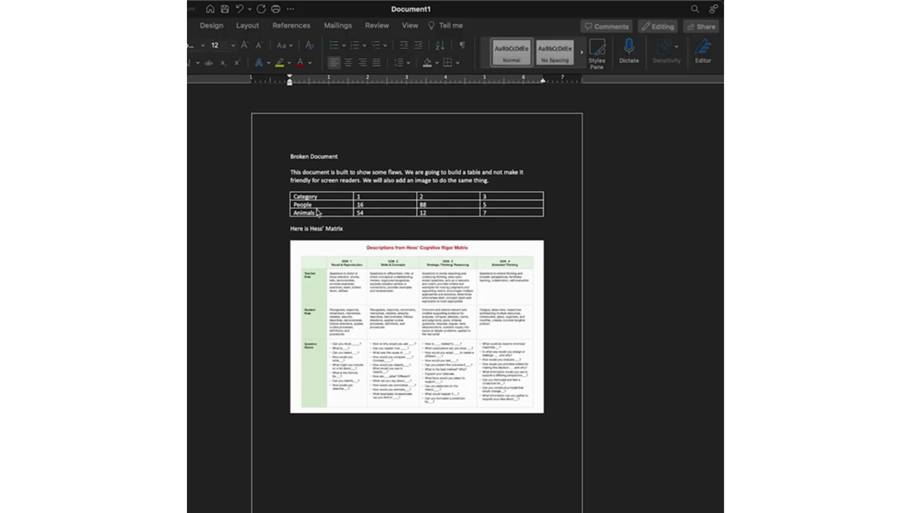
Style the 'Broken Document' title as Heading 1.
{"action": "left_click", "coordinate": [305, 156]}
{"action": "left_click_drag", "start_coordinate": [305, 155], "coordinate": [341, 159]}
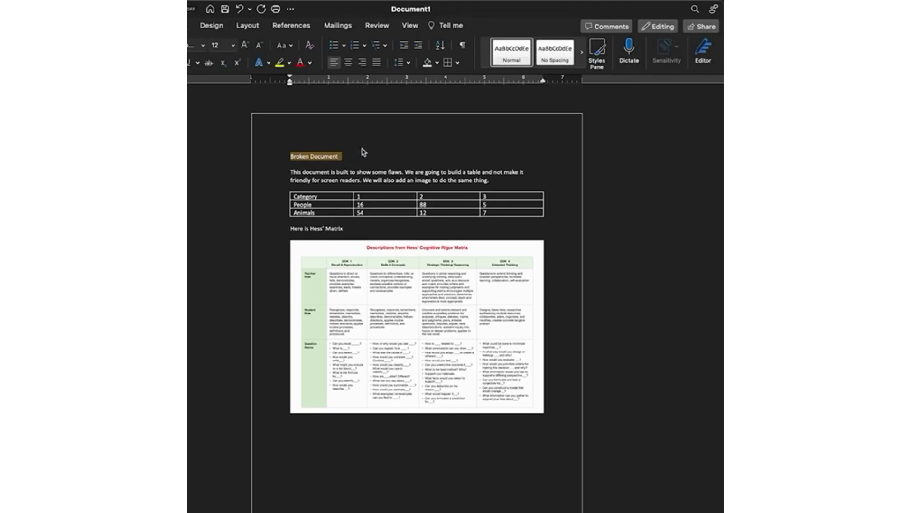
{"action": "left_click", "coordinate": [581, 52]}
{"action": "left_click", "coordinate": [510, 51]}
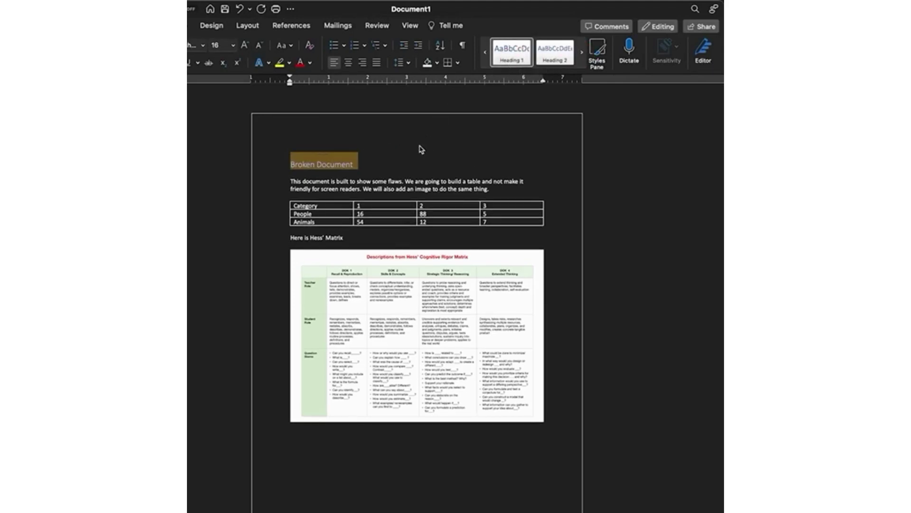
Style the 'Here is Hess' Matrix' line as Heading 2.
{"action": "left_click", "coordinate": [340, 181]}
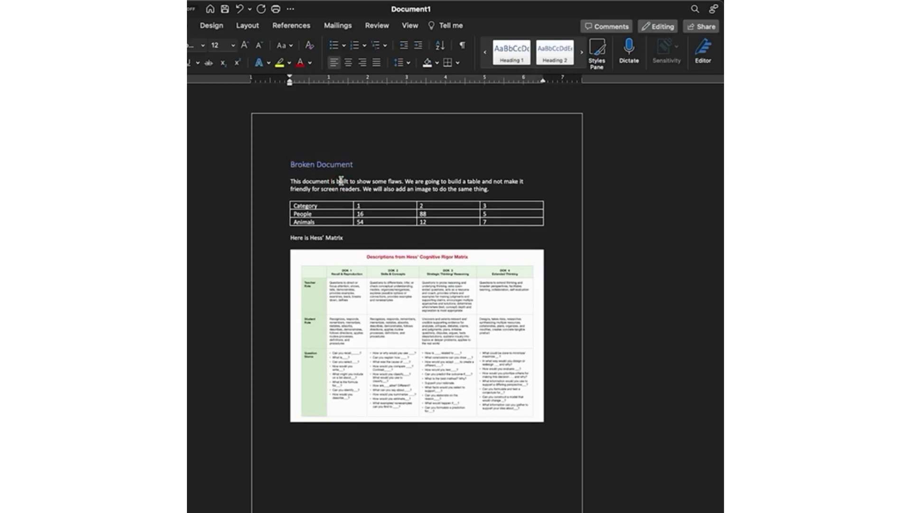
{"action": "double_click", "coordinate": [334, 237]}
{"action": "triple_click", "coordinate": [334, 237]}
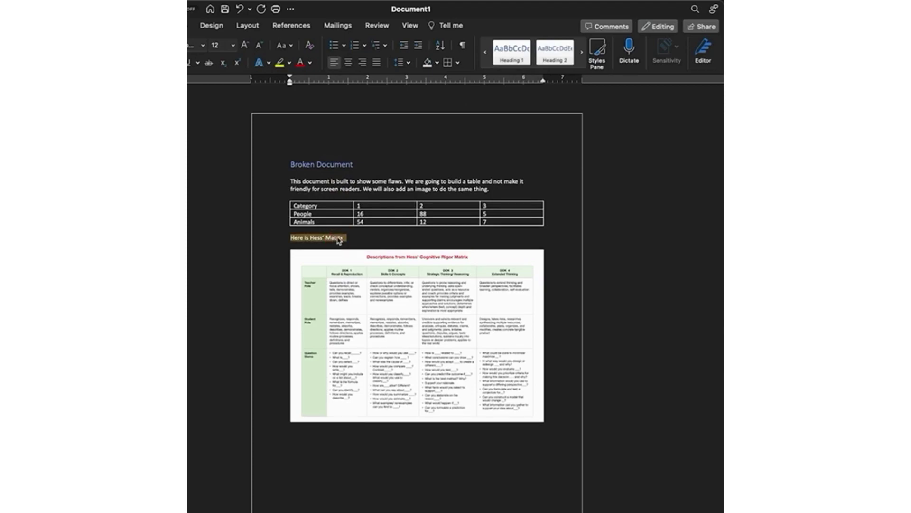
{"action": "left_click", "coordinate": [554, 52]}
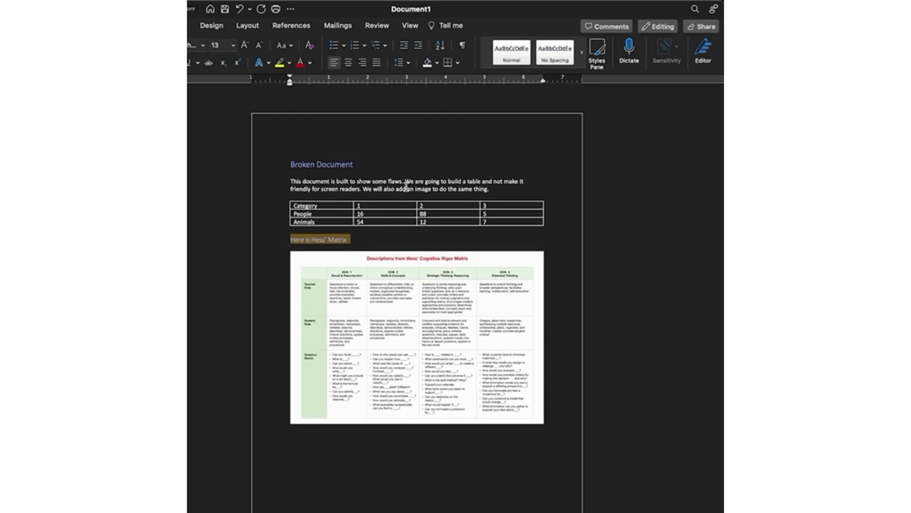
Run Check Accessibility and open Picture 1 under Review Auto-Generated Description.
{"action": "left_click", "coordinate": [376, 27]}
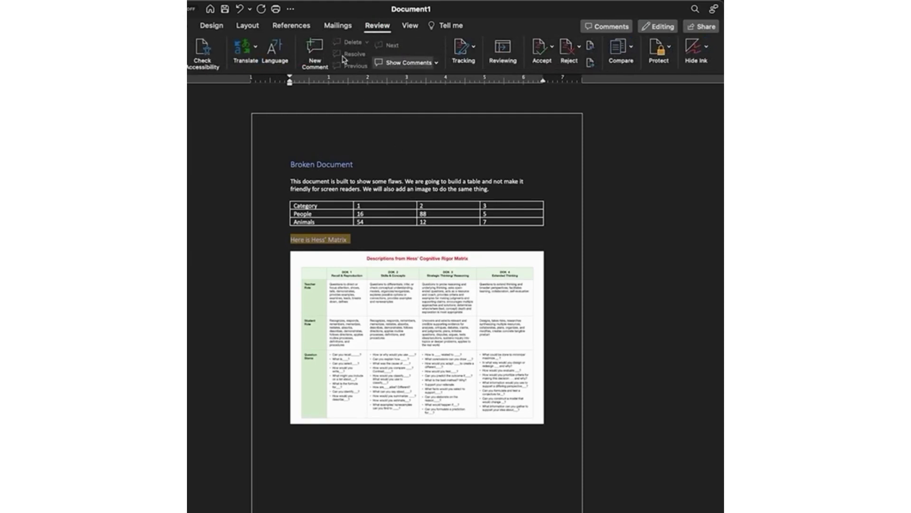
{"action": "left_click", "coordinate": [202, 55]}
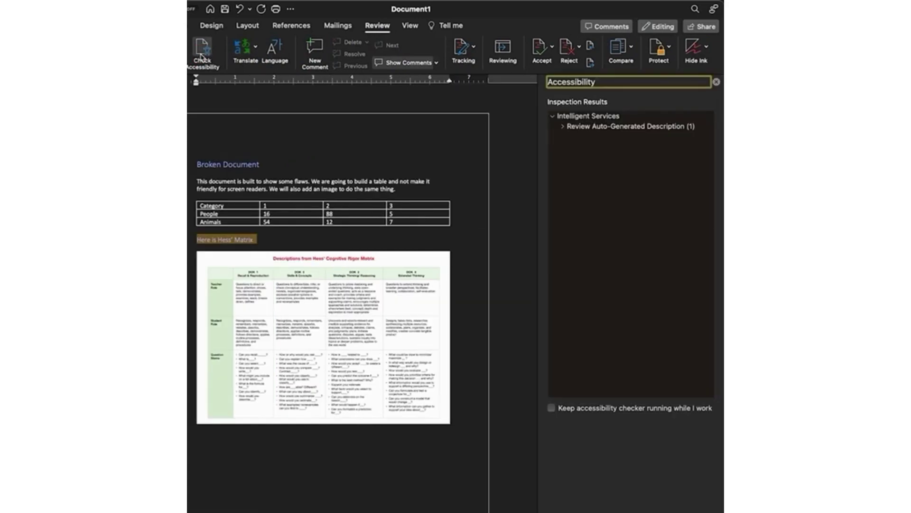
{"action": "left_click", "coordinate": [572, 127]}
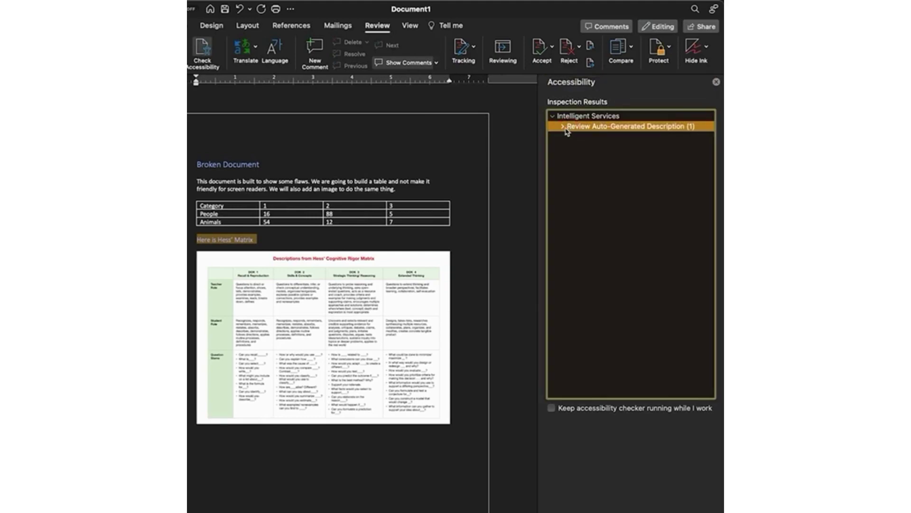
{"action": "left_click", "coordinate": [564, 127]}
{"action": "left_click", "coordinate": [590, 137]}
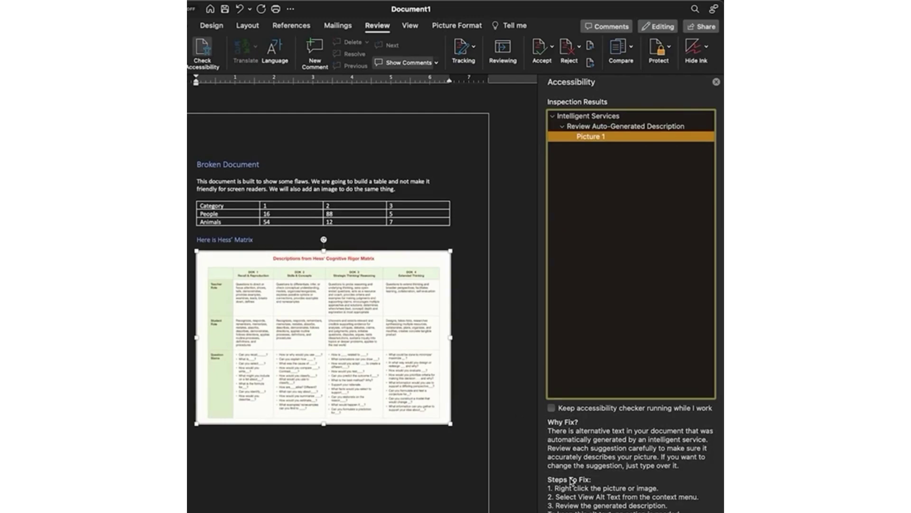
Mark the Hess' Matrix picture as decorative in its alt text, then view the accessibility results.
{"action": "right_click", "coordinate": [350, 321]}
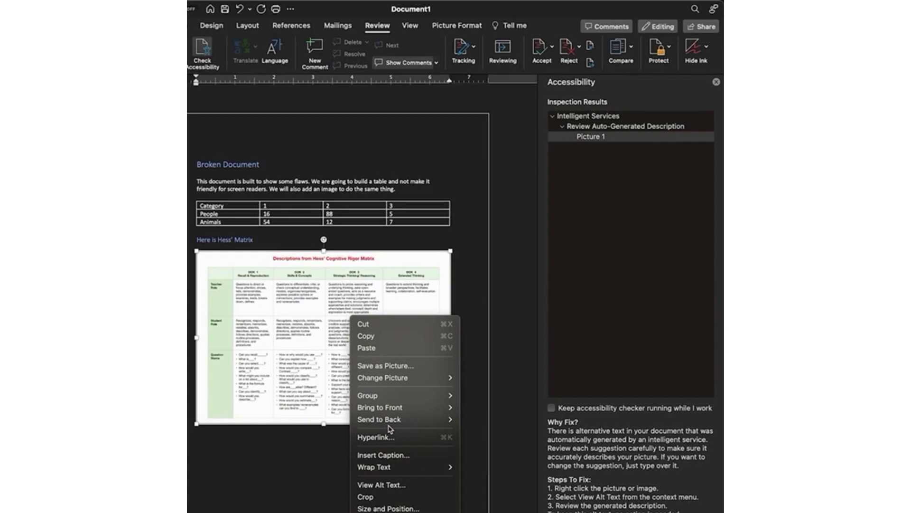
{"action": "left_click", "coordinate": [382, 484]}
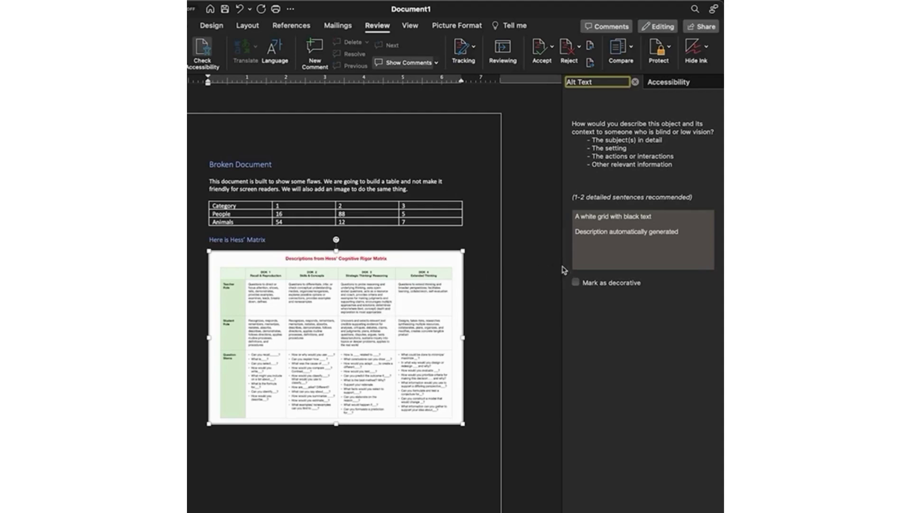
{"action": "left_click", "coordinate": [590, 216]}
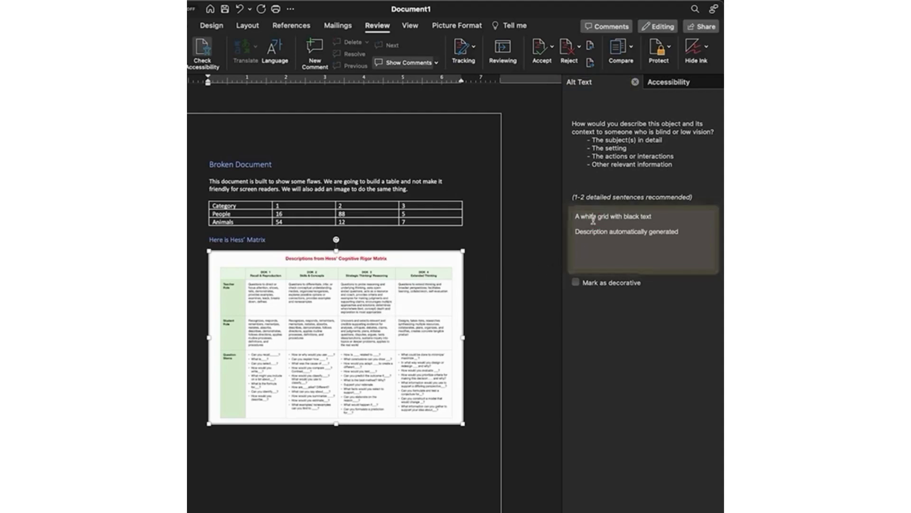
{"action": "double_click", "coordinate": [599, 217]}
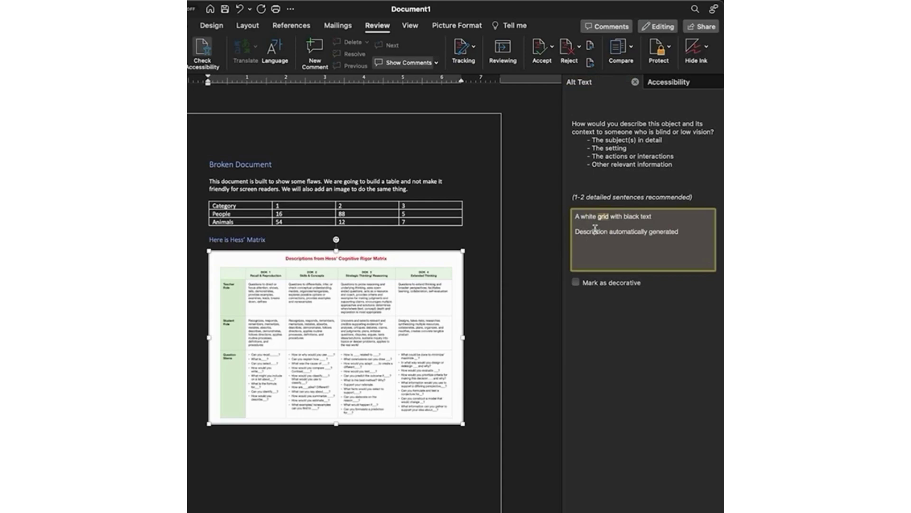
{"action": "double_click", "coordinate": [595, 231]}
{"action": "left_click", "coordinate": [576, 282]}
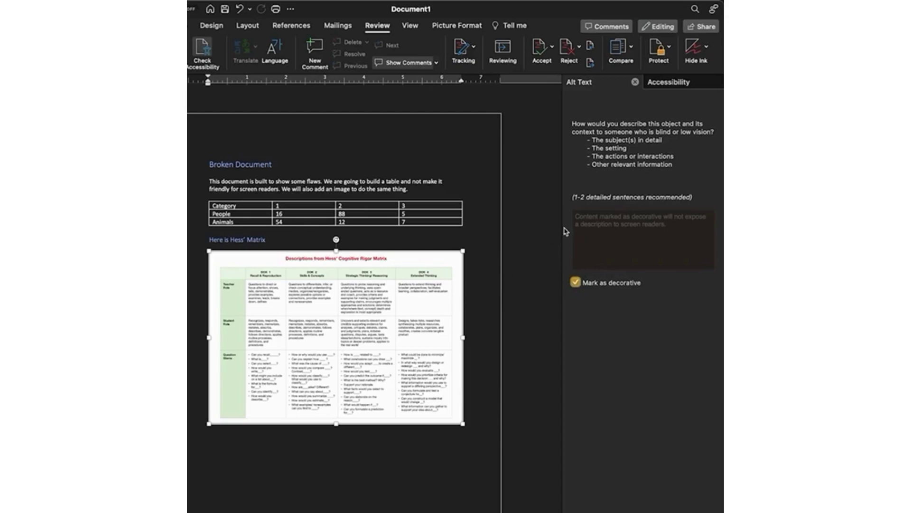
{"action": "left_click", "coordinate": [668, 83]}
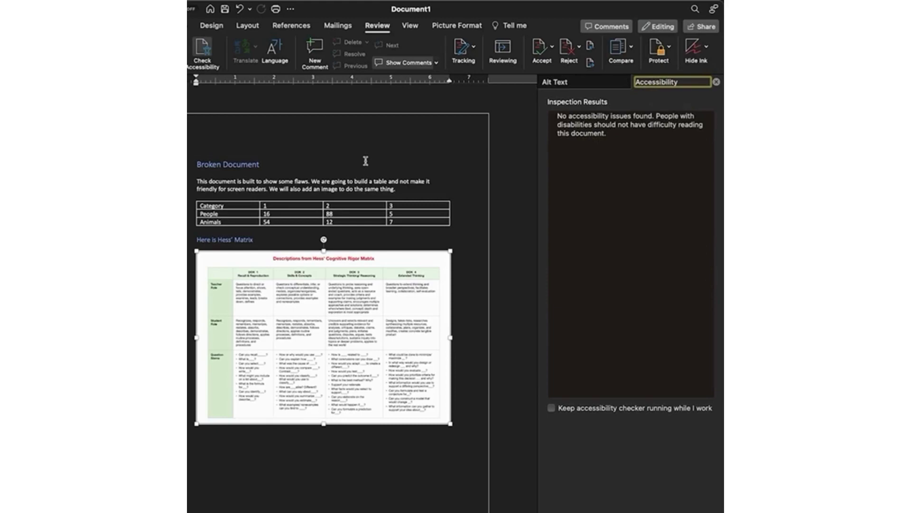
Set the 'Broken Document' heading's font colour to blue-grey.
{"action": "left_click", "coordinate": [246, 164]}
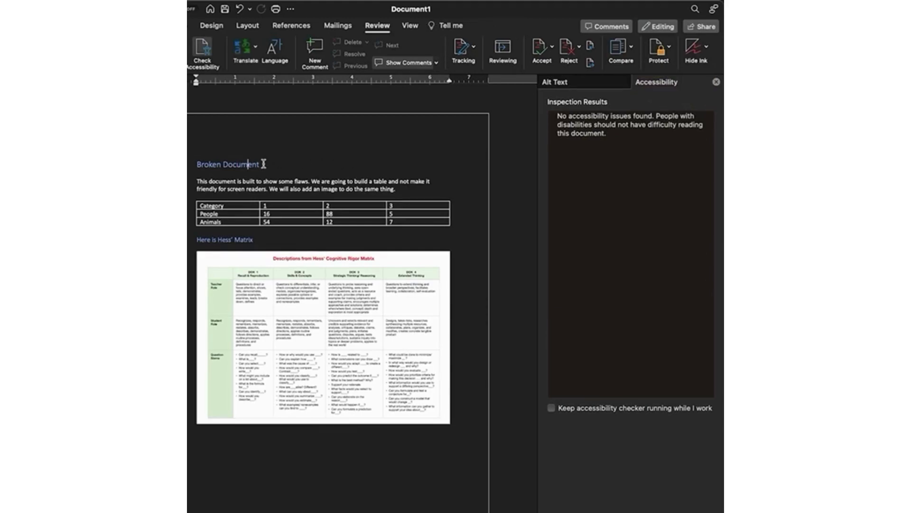
{"action": "left_click_drag", "start_coordinate": [264, 164], "coordinate": [198, 161]}
{"action": "left_click", "coordinate": [188, 25]}
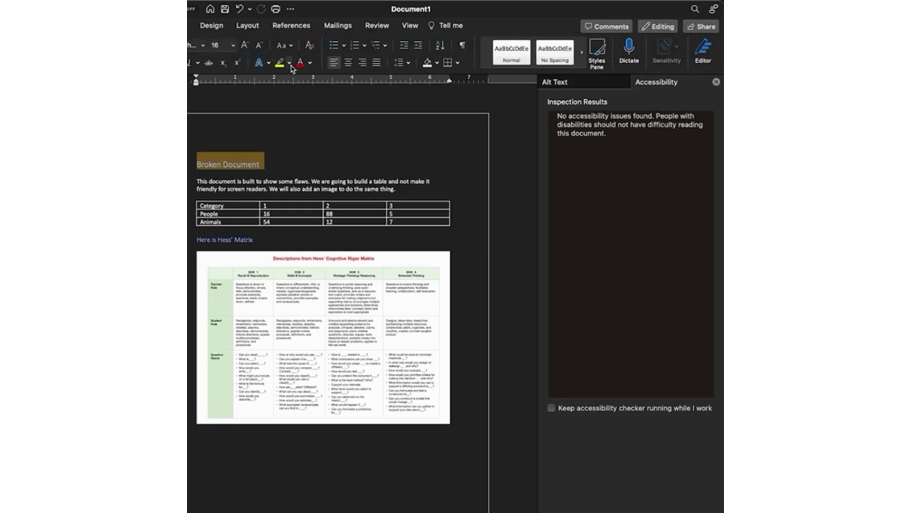
{"action": "left_click", "coordinate": [310, 62]}
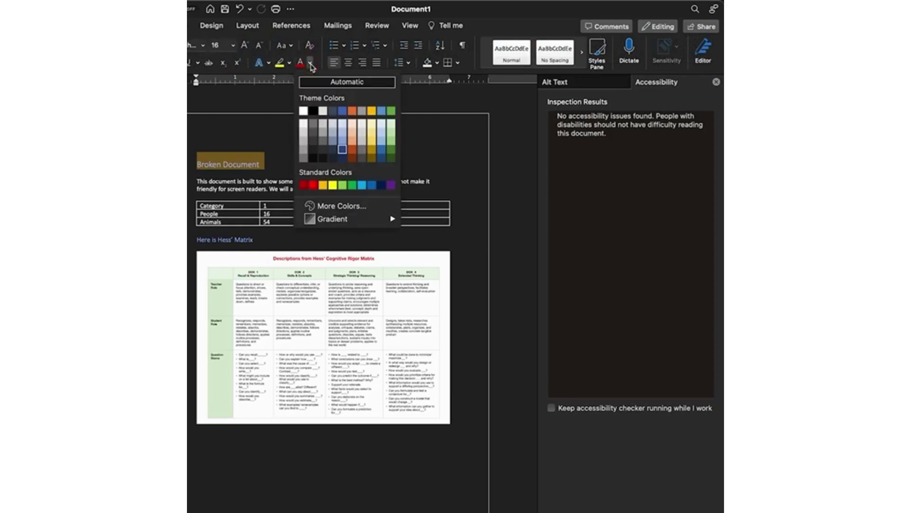
{"action": "left_click", "coordinate": [332, 111]}
{"action": "left_click", "coordinate": [309, 138]}
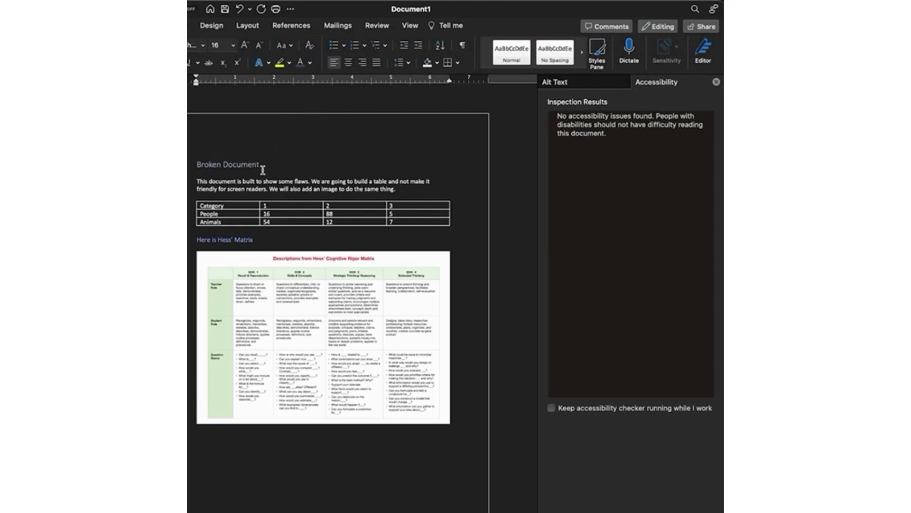
Give the 'Here is Hess' Matrix' line a dark theme font colour.
{"action": "left_click_drag", "start_coordinate": [256, 240], "coordinate": [189, 236]}
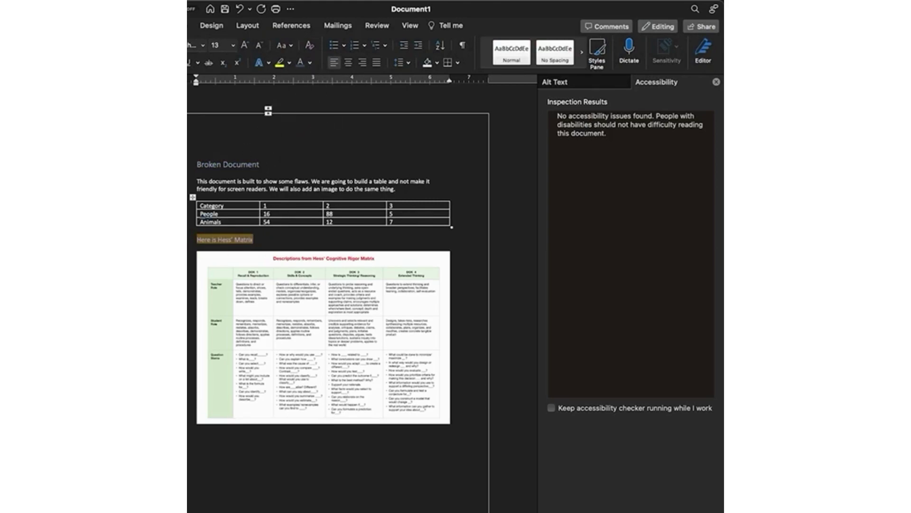
{"action": "left_click", "coordinate": [310, 63]}
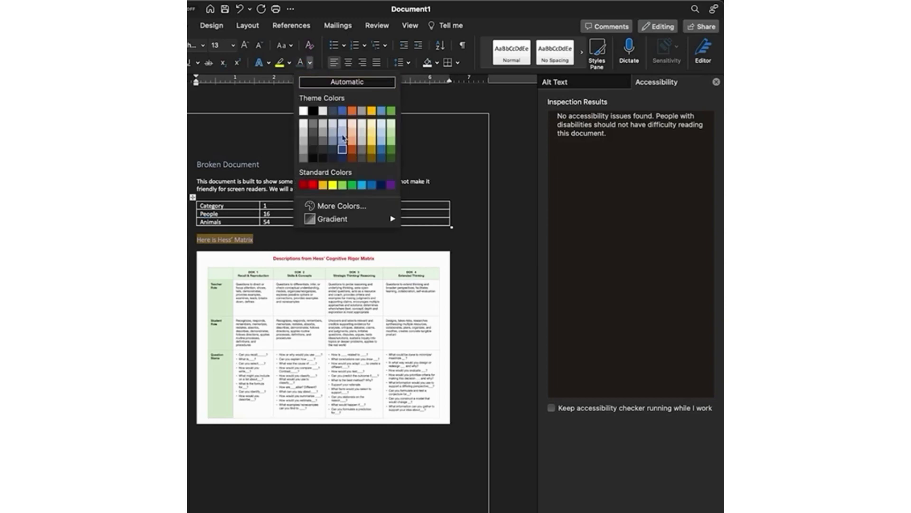
{"action": "left_click", "coordinate": [331, 159]}
{"action": "left_click", "coordinate": [327, 166]}
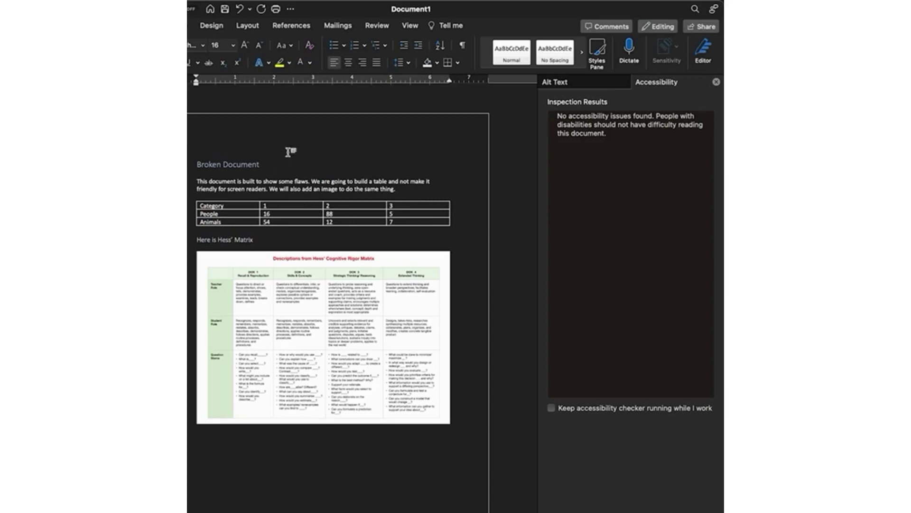
Re-run the accessibility check, close the alt text panel, and place the cursor in the table's Category cell.
{"action": "left_click", "coordinate": [375, 27]}
{"action": "left_click", "coordinate": [208, 61]}
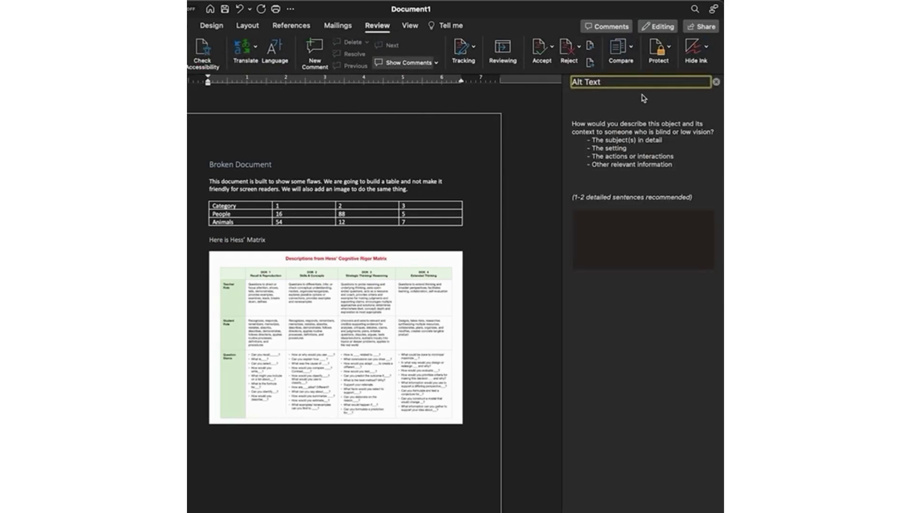
{"action": "left_click", "coordinate": [717, 83]}
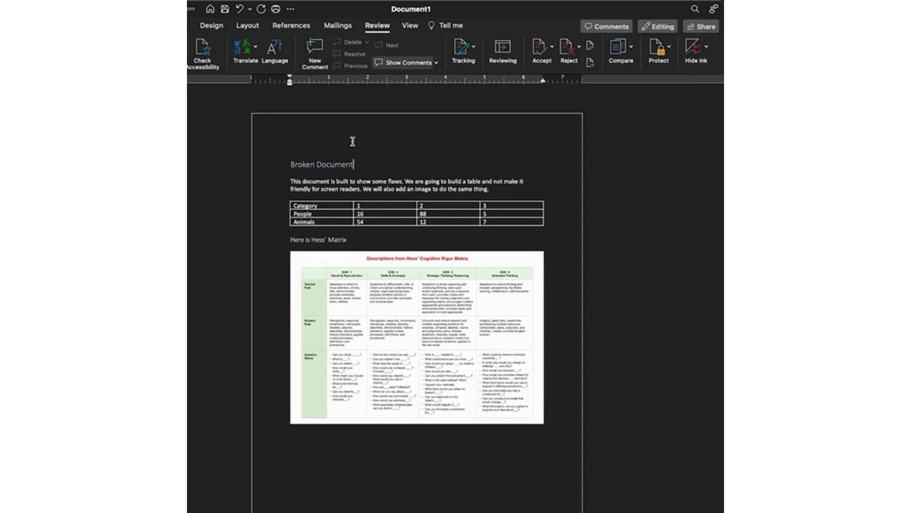
{"action": "left_click", "coordinate": [344, 204]}
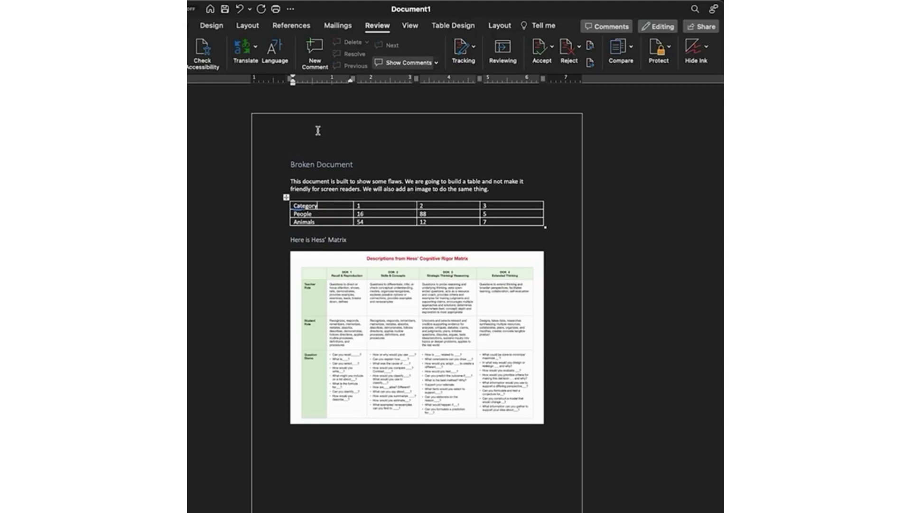
Tab through the table cells to test reading order, then leave the table.
{"action": "key", "text": "Tab"}
{"action": "key", "text": "Tab"}
{"action": "key", "text": "Tab"}
{"action": "key", "text": "Tab"}
{"action": "key", "text": "Tab"}
{"action": "key", "text": "Tab"}
{"action": "key", "text": "Tab"}
{"action": "key", "text": "Tab"}
{"action": "key", "text": "Tab"}
{"action": "key", "text": "Tab"}
{"action": "key", "text": "Tab"}
{"action": "key", "text": "Tab"}
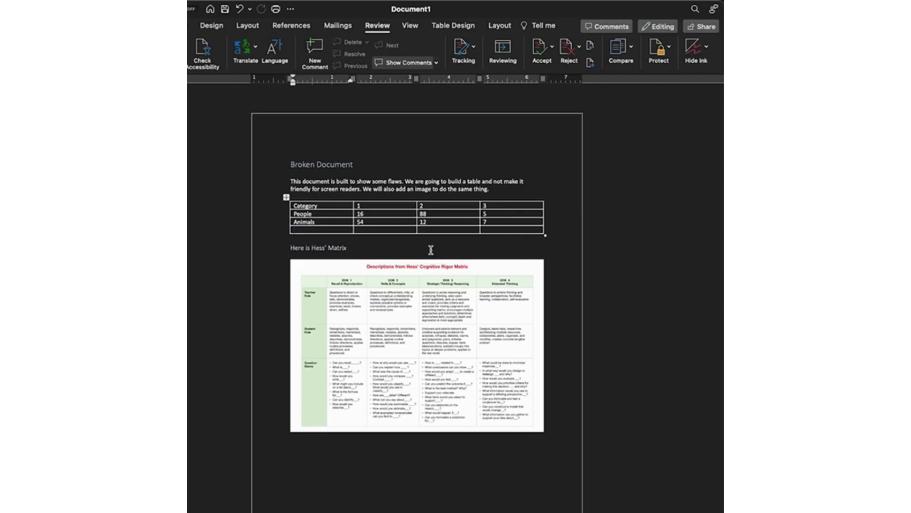
{"action": "left_click", "coordinate": [421, 195]}
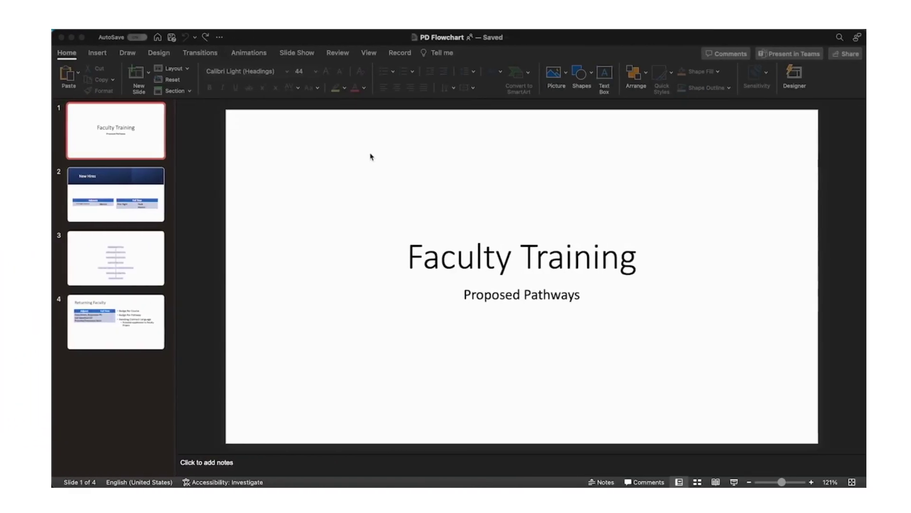
Run Check Accessibility on the PD Flowchart presentation from the Review tab.
{"action": "left_click", "coordinate": [338, 54]}
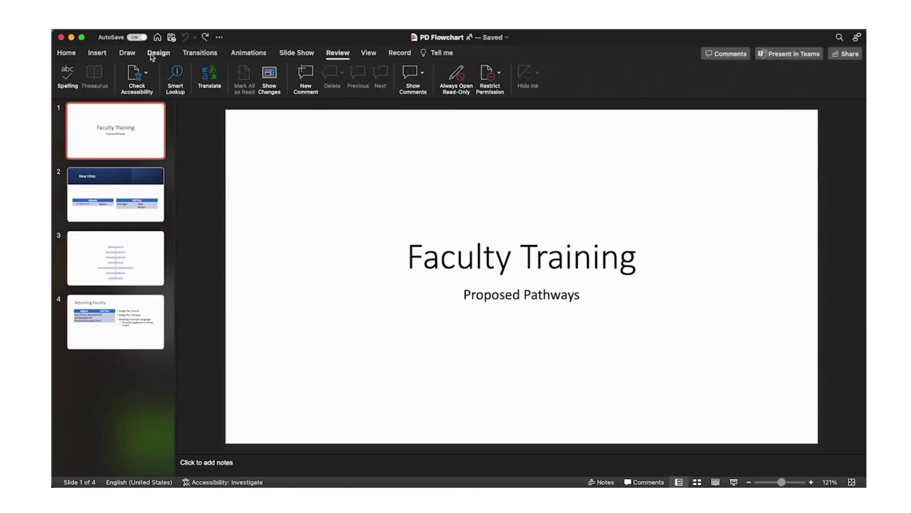
{"action": "left_click", "coordinate": [136, 77]}
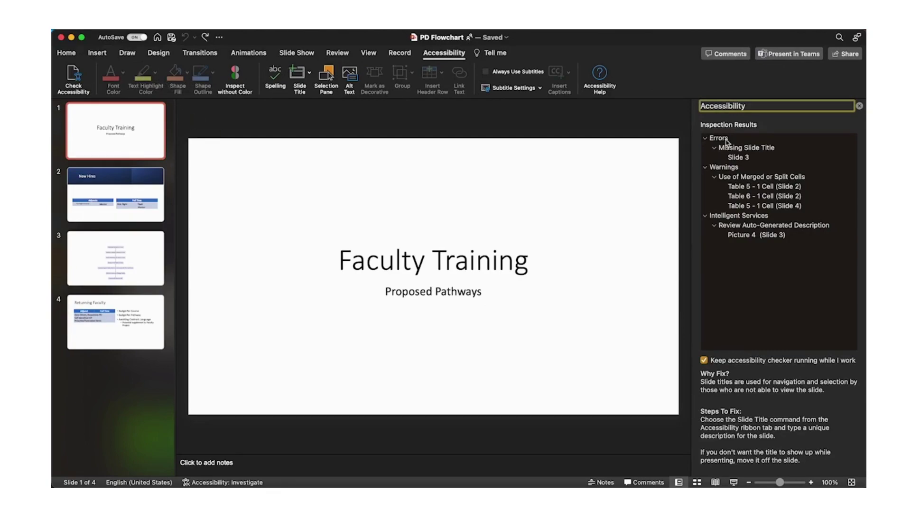
Give slide 3 the title 'Flow Chart for PD Pathway'.
{"action": "left_click", "coordinate": [738, 158]}
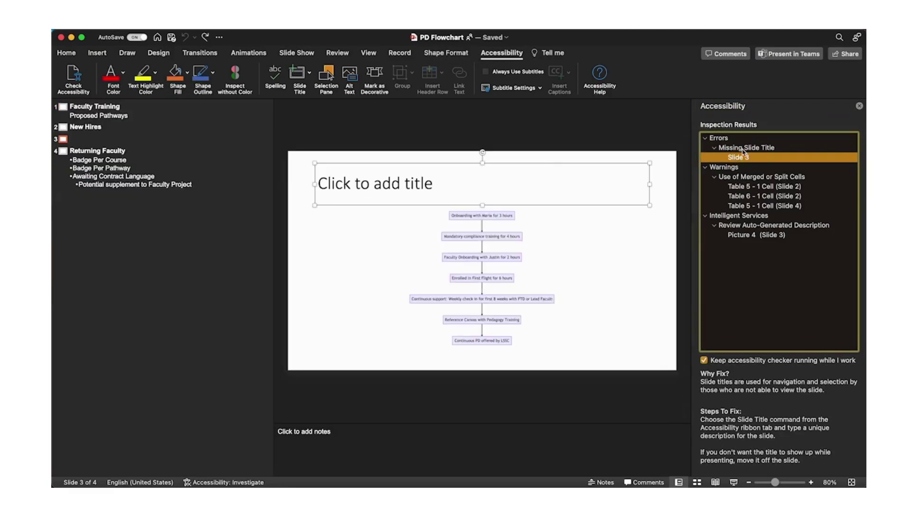
{"action": "left_click", "coordinate": [512, 186]}
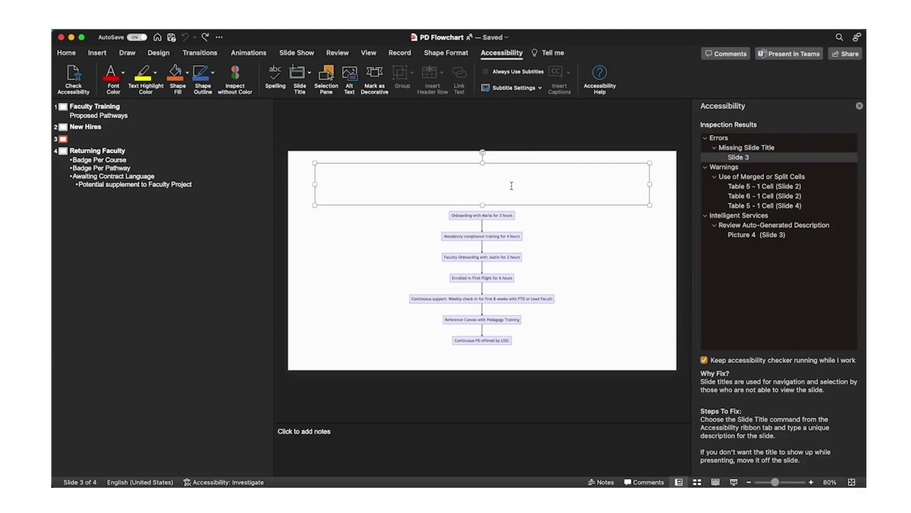
{"action": "type", "text": "Flow Chat"}
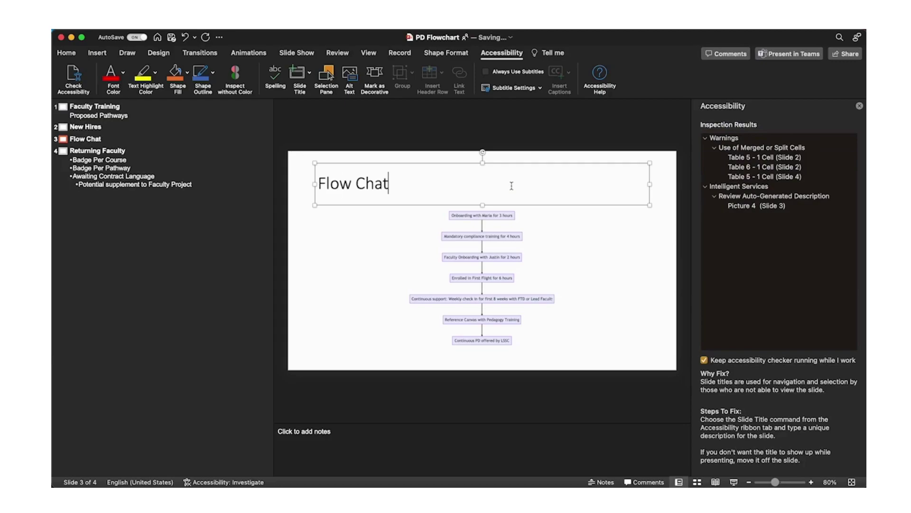
{"action": "key", "text": "BackSpace"}
{"action": "type", "text": "rt for PD Pathwa"}
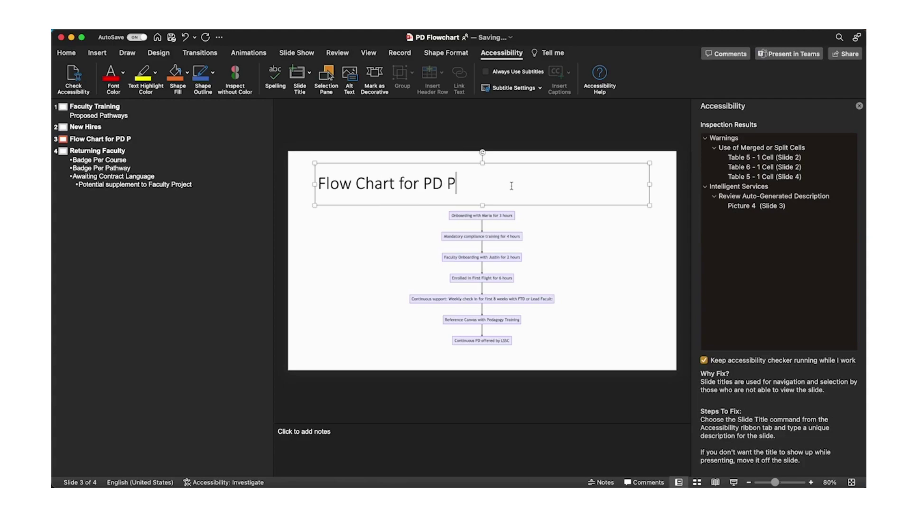
{"action": "type", "text": "y"}
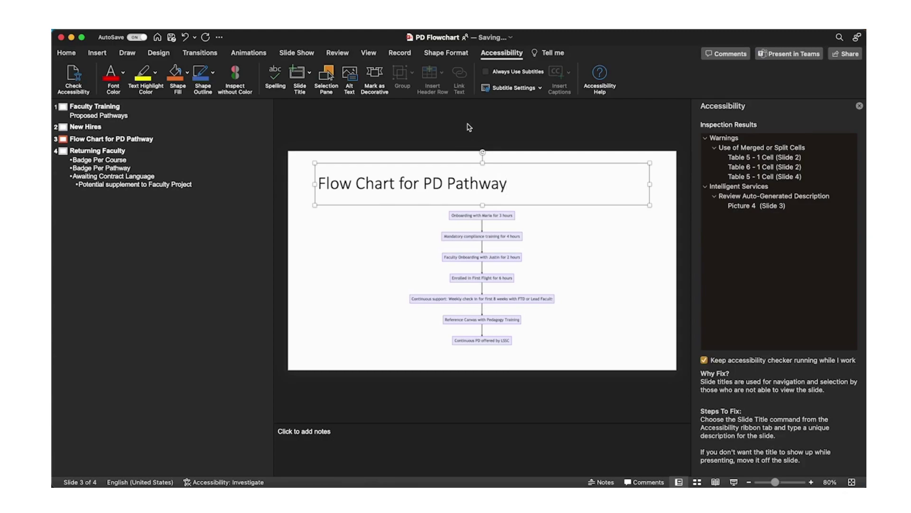
{"action": "left_click", "coordinate": [509, 56]}
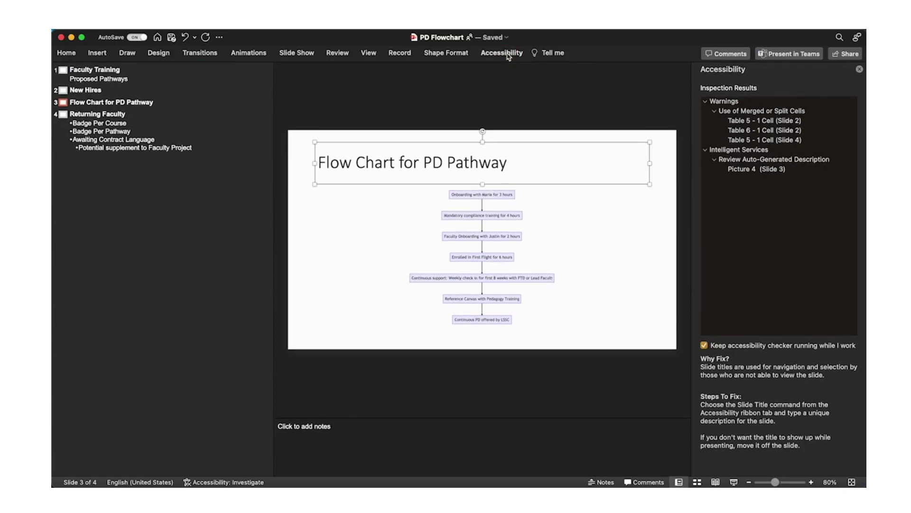
{"action": "left_click", "coordinate": [509, 56]}
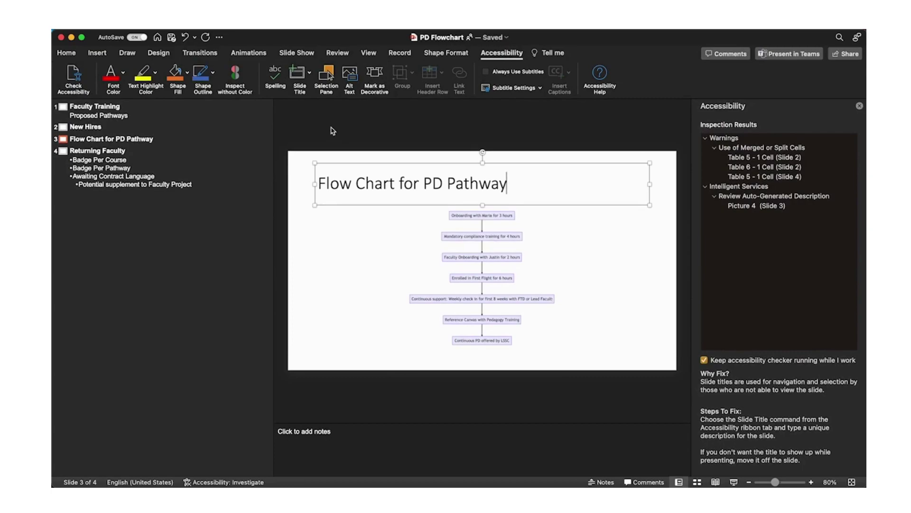
Inspect the new slide 3 title, then go to the merged-cell table on slide 2.
{"action": "left_click", "coordinate": [298, 80]}
{"action": "left_click", "coordinate": [310, 76]}
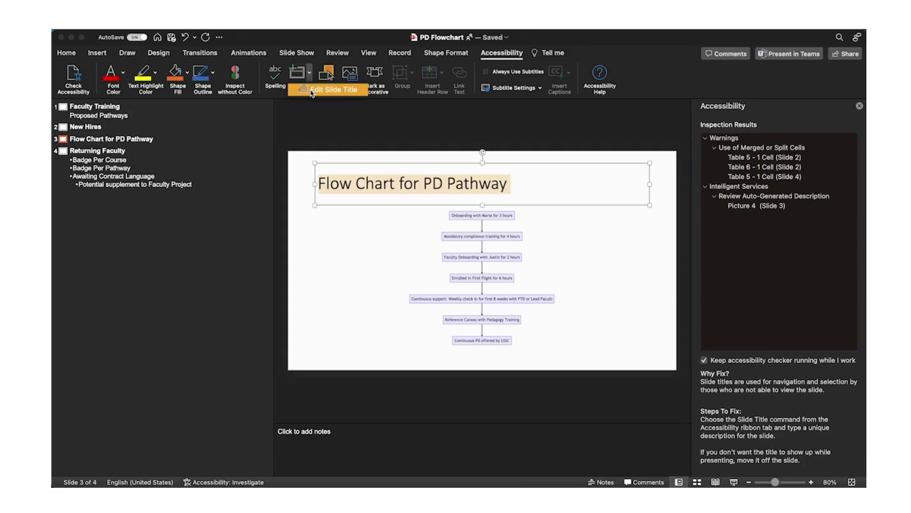
{"action": "left_click", "coordinate": [311, 91]}
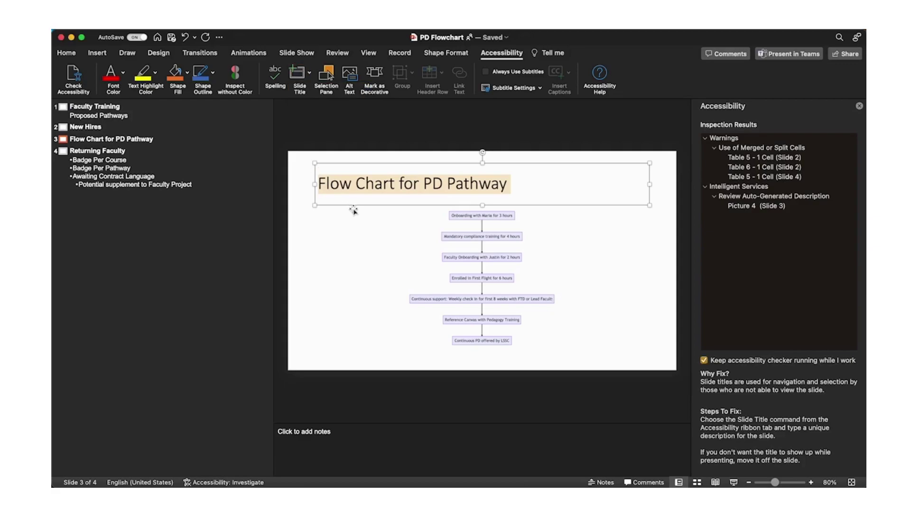
{"action": "left_click", "coordinate": [735, 158]}
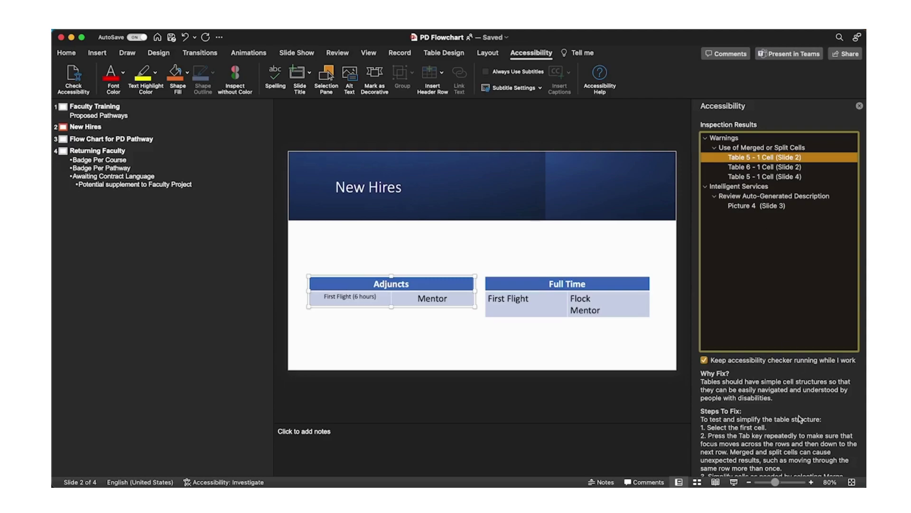
Tab through the Adjuncts and Full Time table cells on slide 2 to test reading order.
{"action": "scroll", "coordinate": [797, 411], "scroll_direction": "down", "scroll_amount": 2}
{"action": "scroll", "coordinate": [796, 411], "scroll_direction": "down", "scroll_amount": 2}
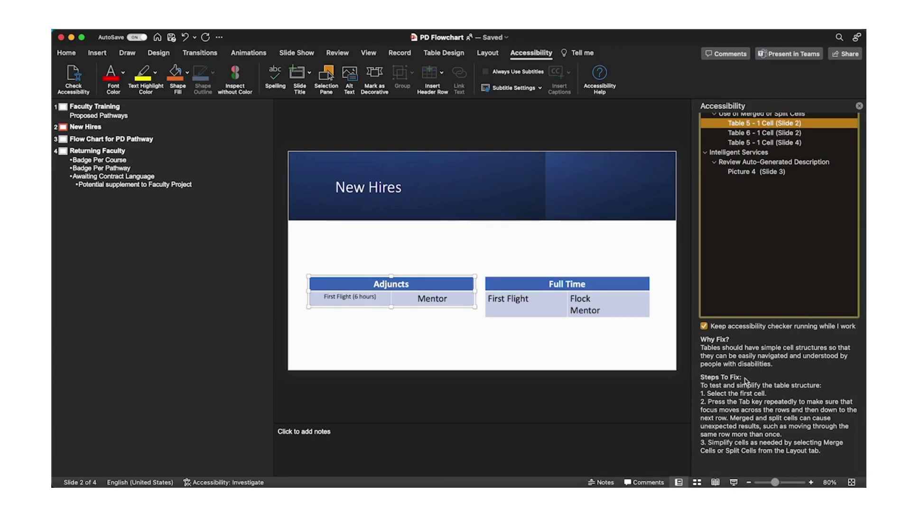
{"action": "scroll", "coordinate": [717, 392], "scroll_direction": "down", "scroll_amount": 1}
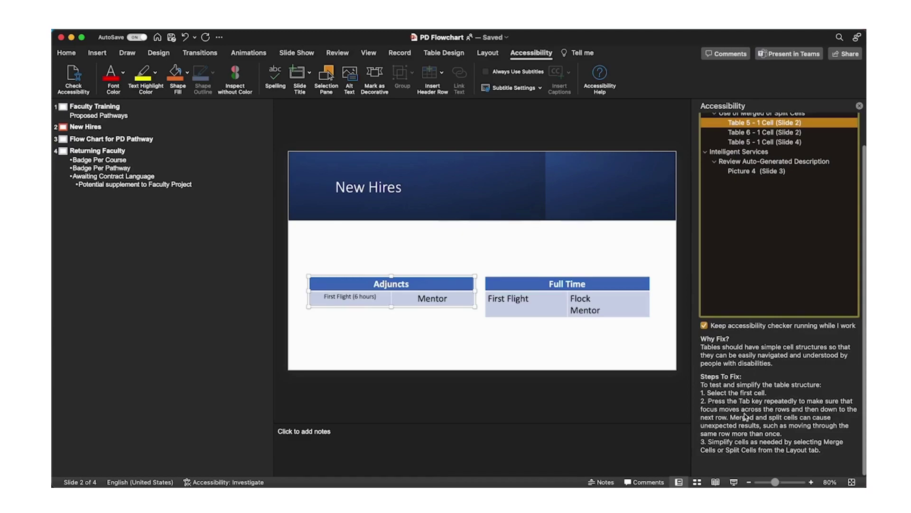
{"action": "scroll", "coordinate": [731, 393], "scroll_direction": "up", "scroll_amount": 1}
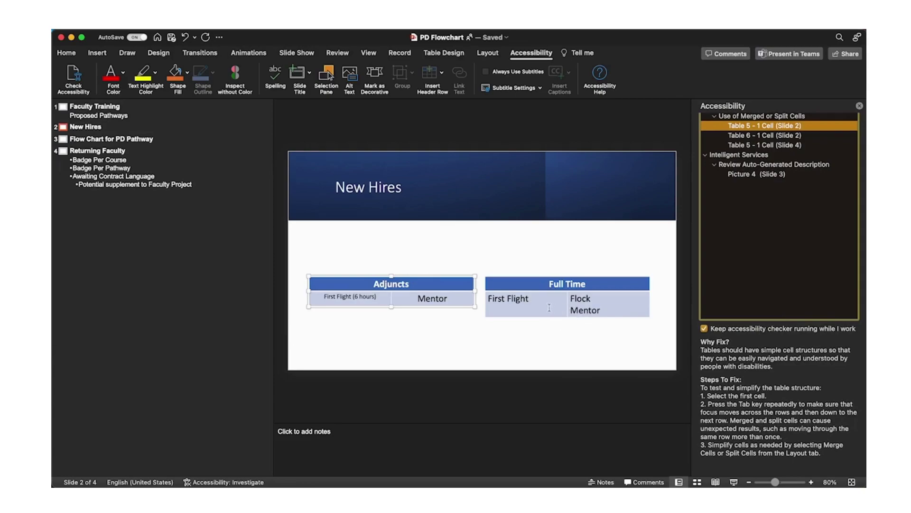
{"action": "left_click", "coordinate": [368, 285]}
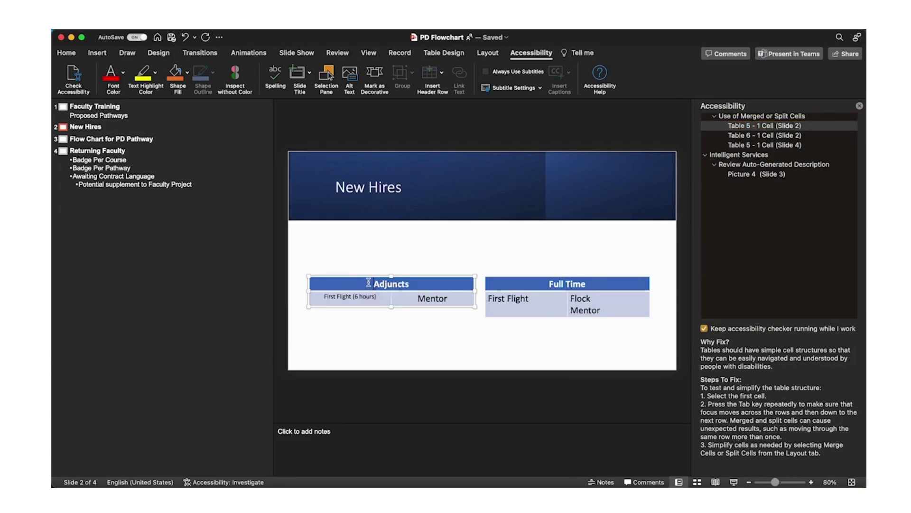
{"action": "key", "text": "Tab"}
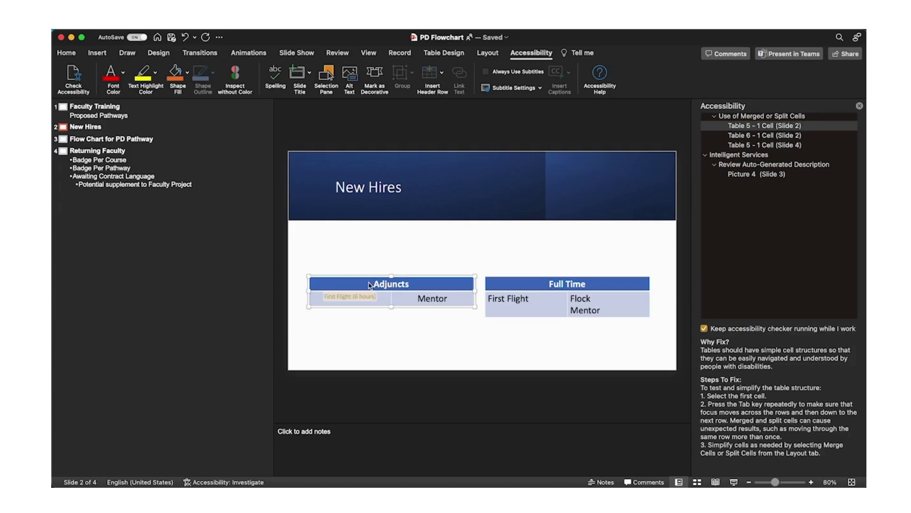
{"action": "key", "text": "Tab"}
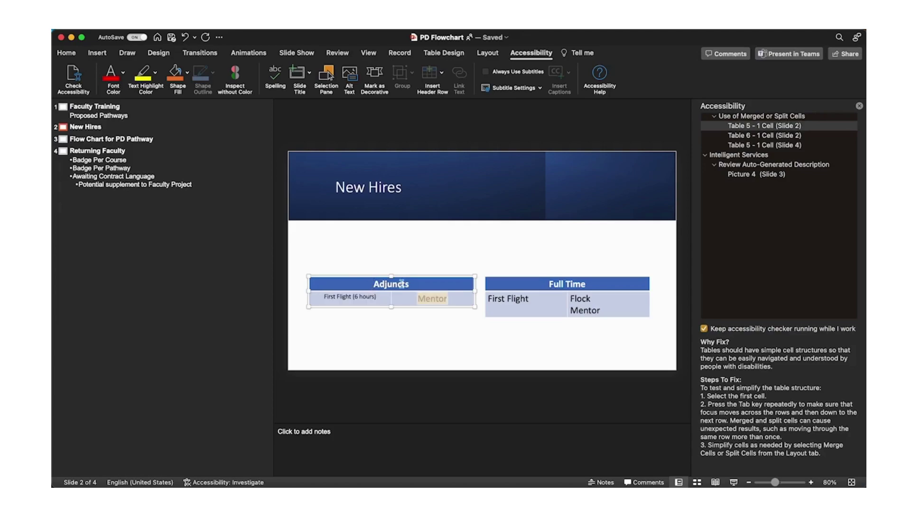
{"action": "left_click", "coordinate": [543, 284]}
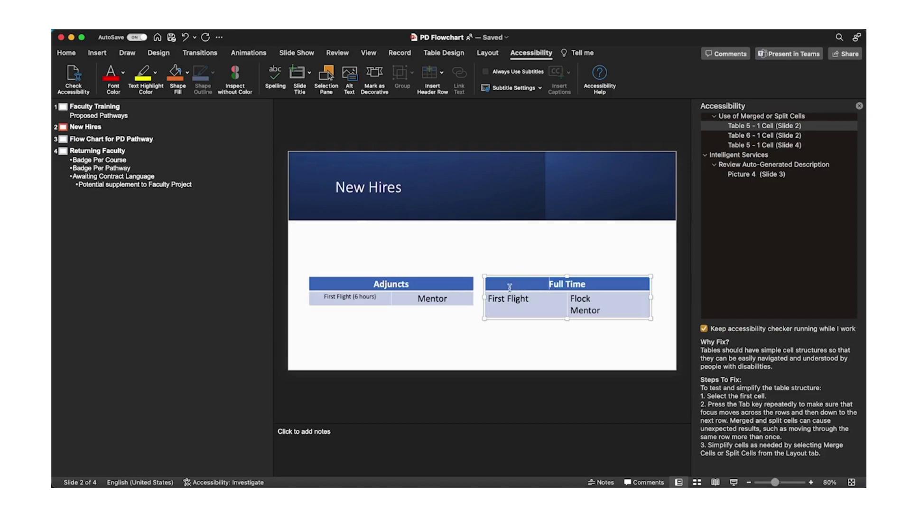
{"action": "key", "text": "Tab"}
{"action": "key", "text": "Tab"}
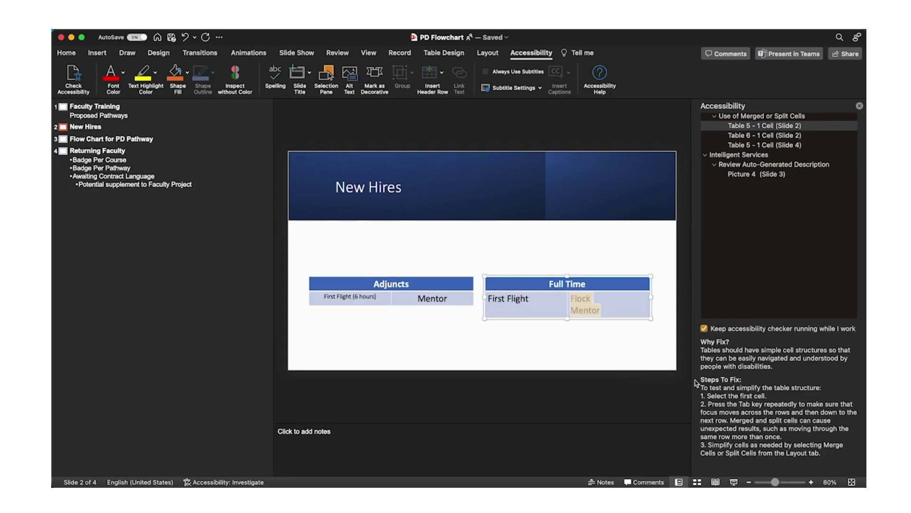
Test cell order in the slide 4 table, then collapse the merged or split cells warnings.
{"action": "left_click", "coordinate": [738, 142]}
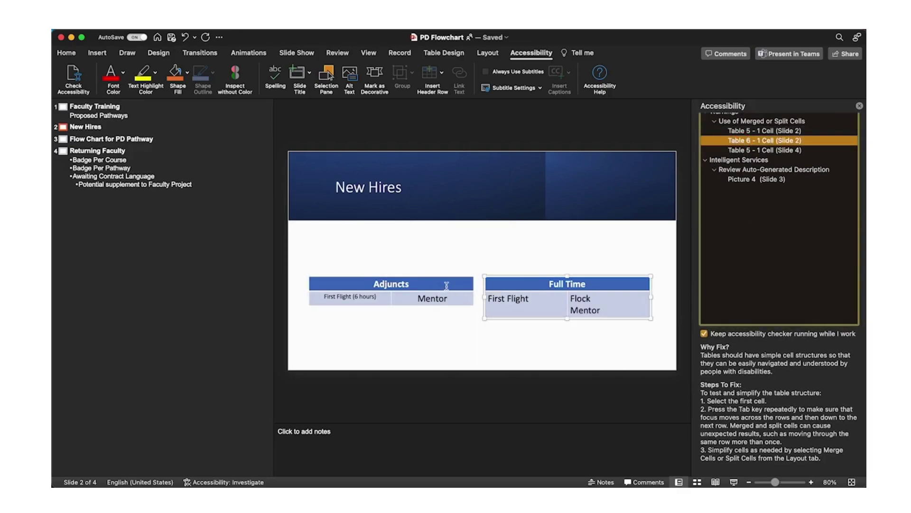
{"action": "left_click", "coordinate": [786, 150]}
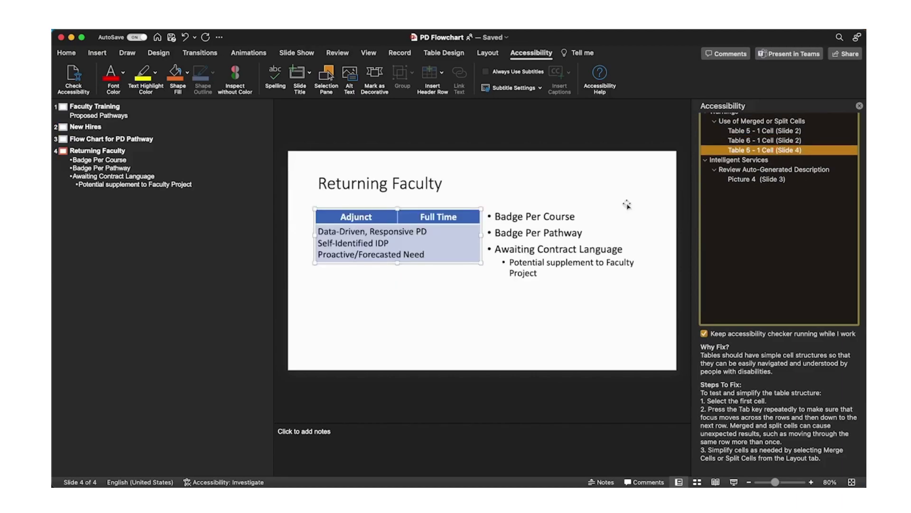
{"action": "left_click", "coordinate": [390, 217]}
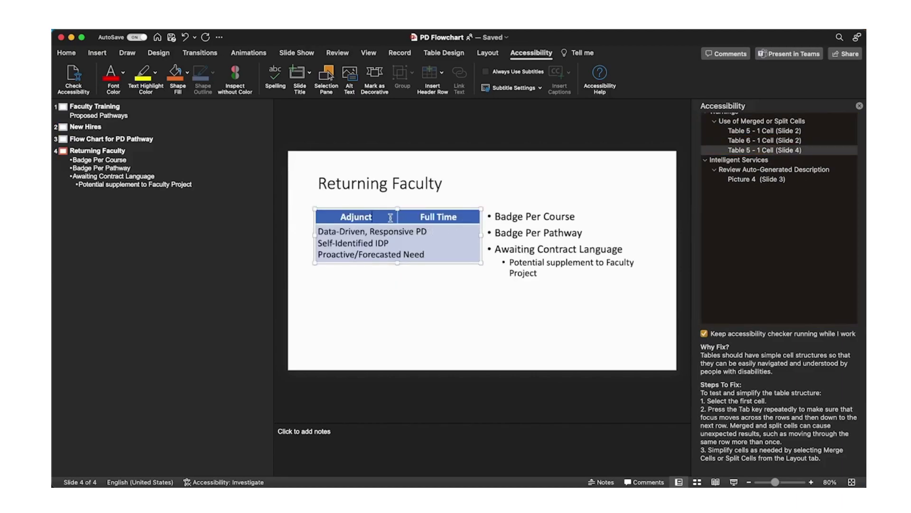
{"action": "left_click", "coordinate": [338, 217]}
{"action": "key", "text": "Tab"}
{"action": "key", "text": "Tab"}
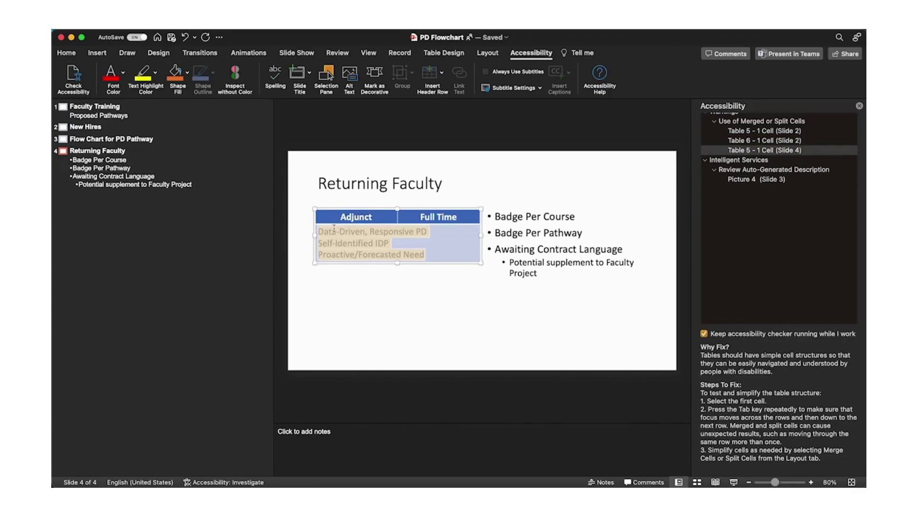
{"action": "key", "text": "Left"}
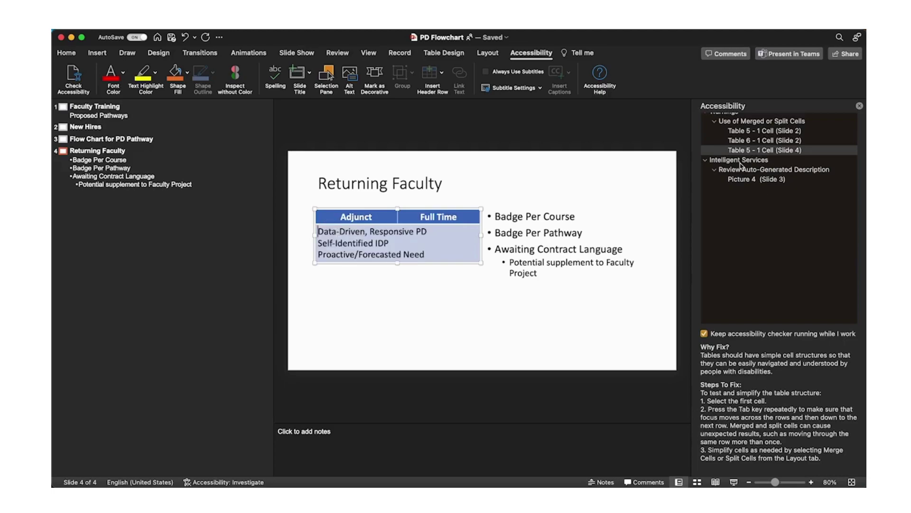
{"action": "left_click", "coordinate": [714, 121]}
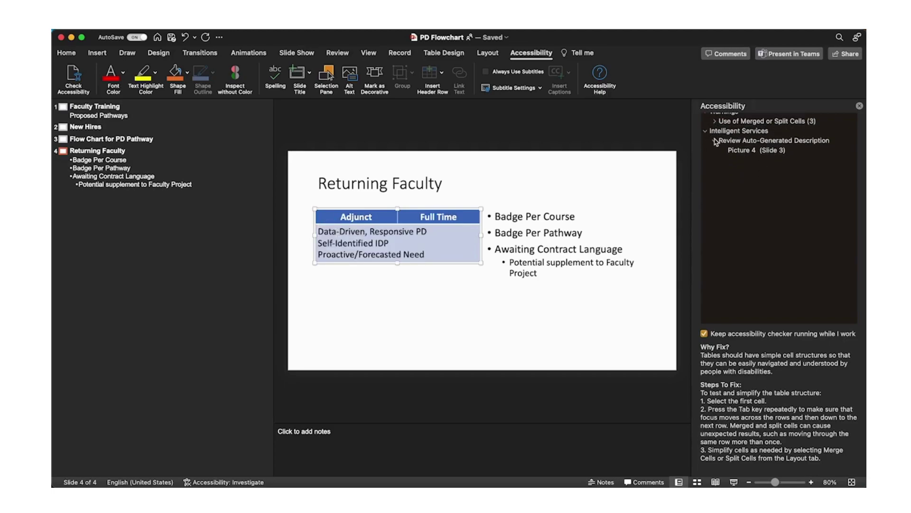
Replace Picture 4's auto-generated alt text first line with 'A flowchart that goes from.'.
{"action": "left_click", "coordinate": [738, 151]}
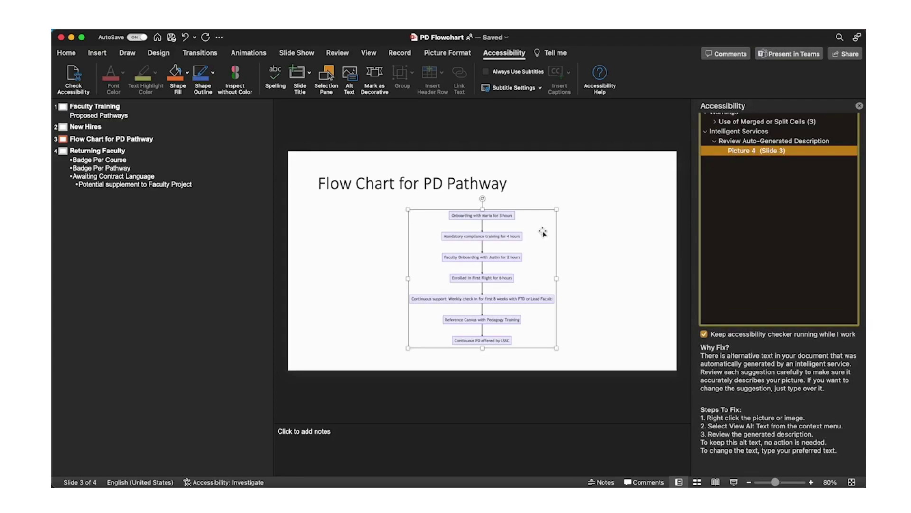
{"action": "right_click", "coordinate": [543, 232]}
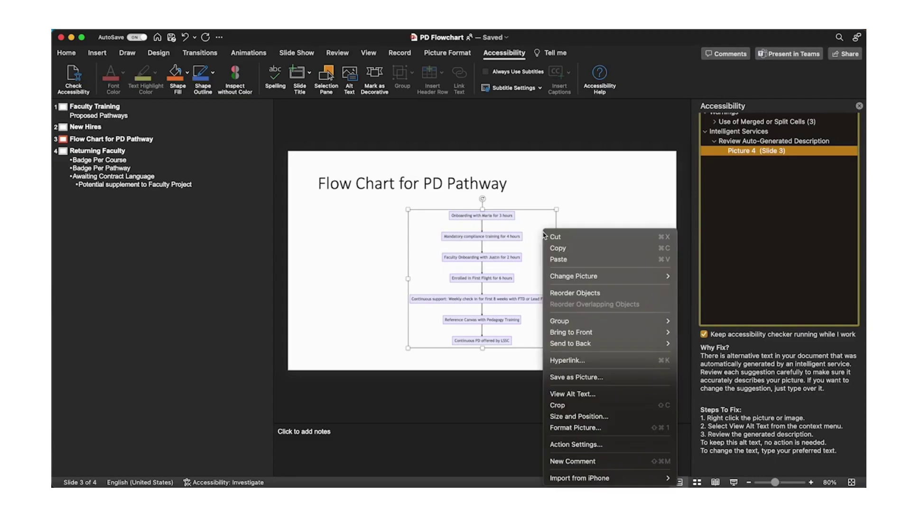
{"action": "left_click", "coordinate": [576, 392]}
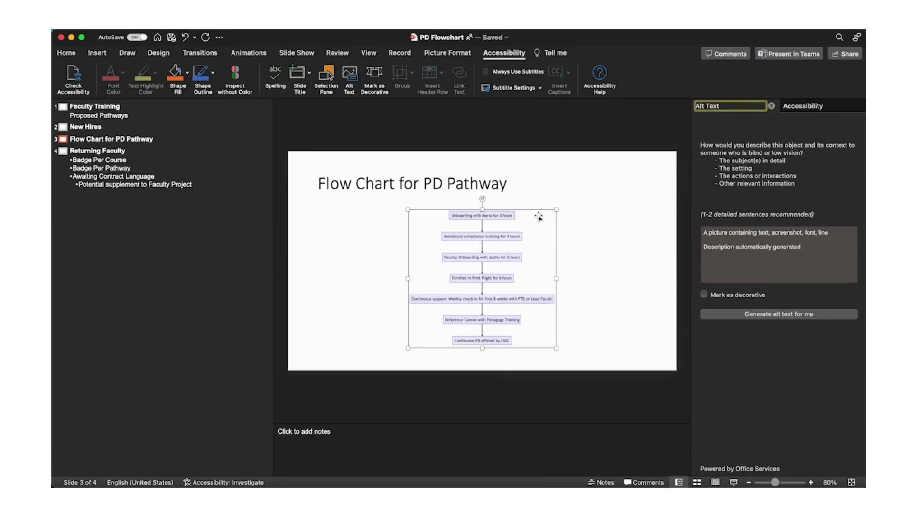
{"action": "left_click", "coordinate": [742, 234]}
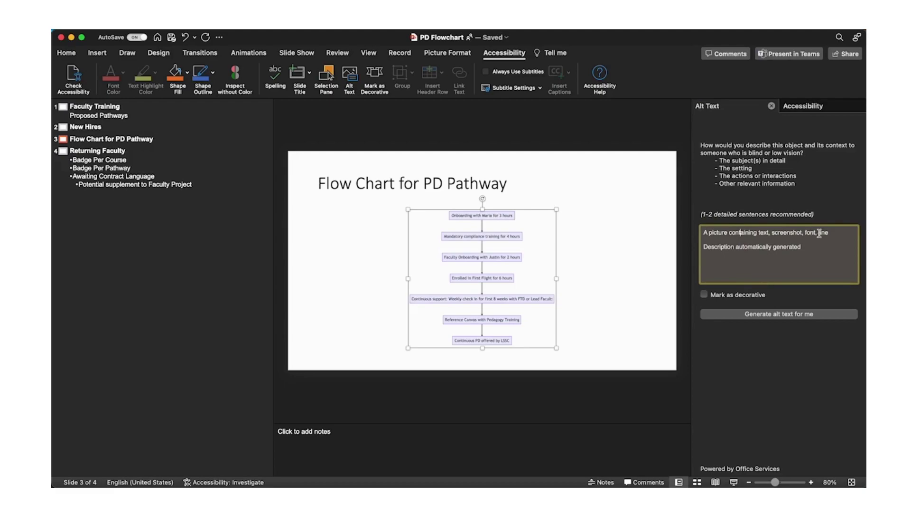
{"action": "left_click_drag", "start_coordinate": [830, 232], "coordinate": [694, 231]}
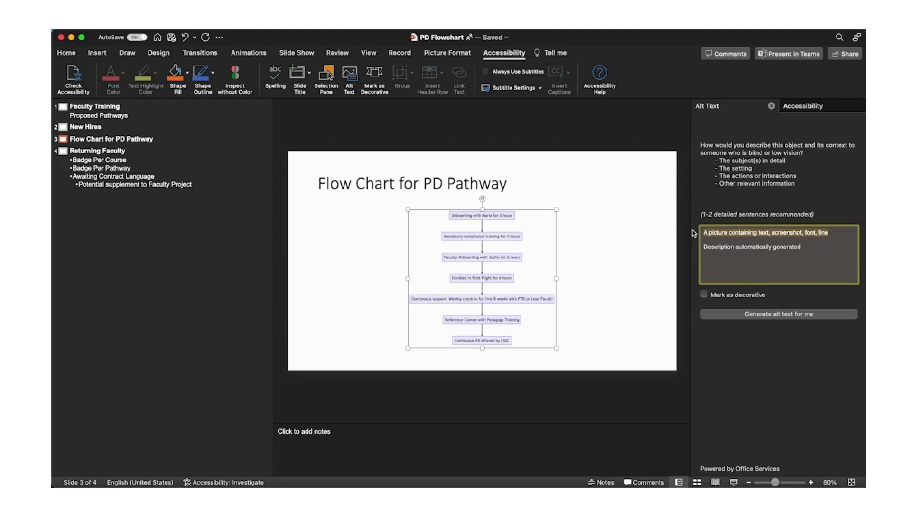
{"action": "type", "text": "A flowchart"}
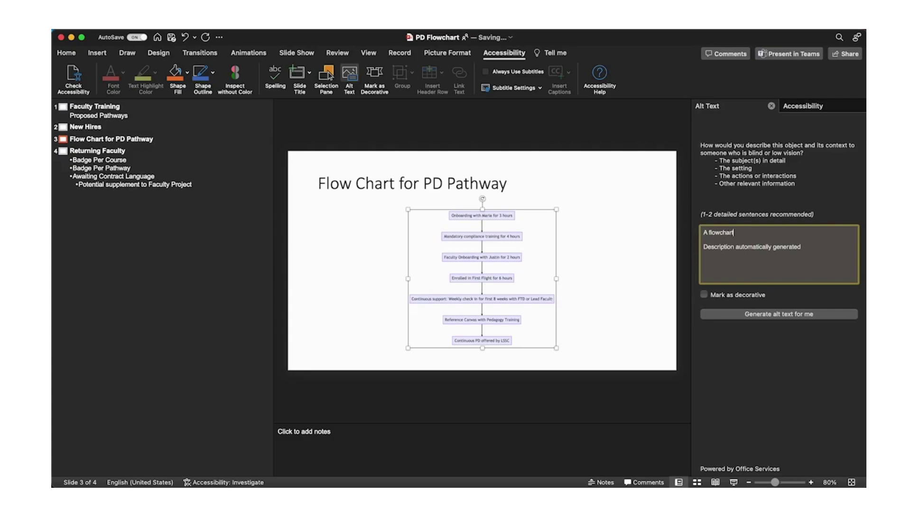
{"action": "type", "text": " that goes from..."}
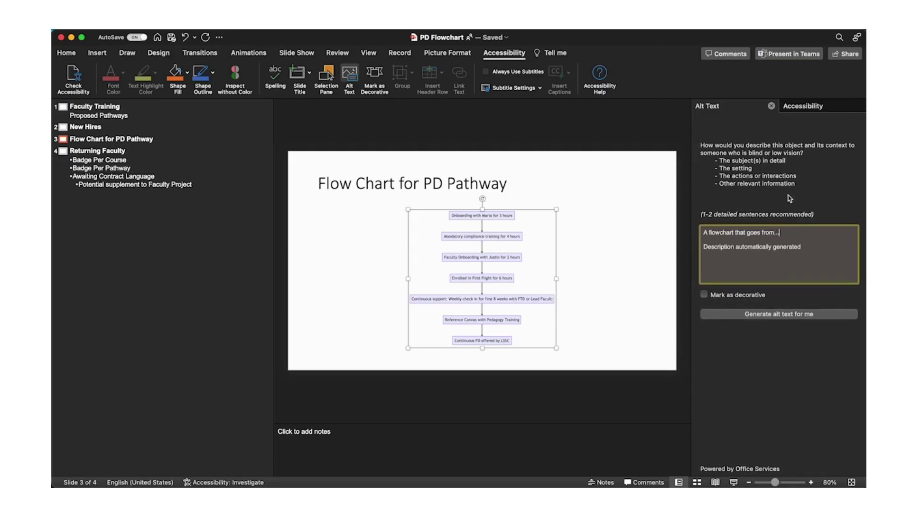
{"action": "left_click", "coordinate": [814, 108]}
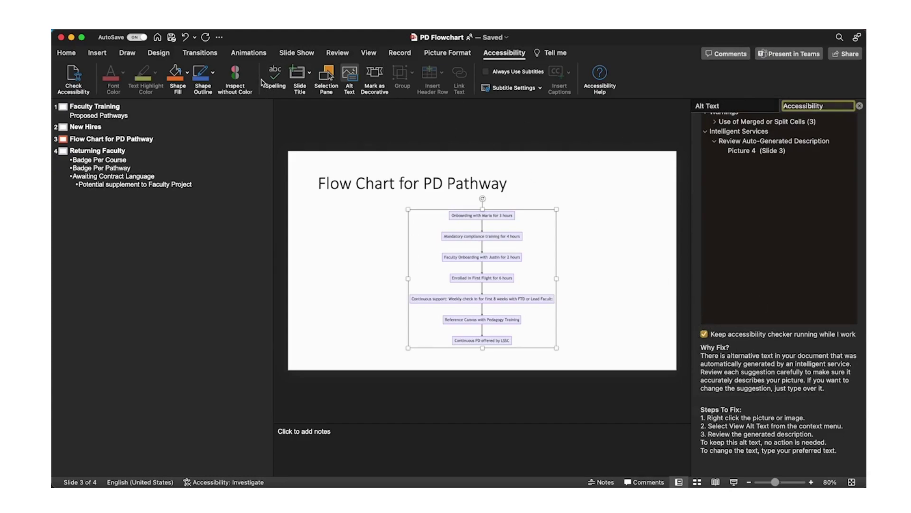
Rerun Check Accessibility on the PowerPoint deck from the Review tab.
{"action": "left_click", "coordinate": [338, 53]}
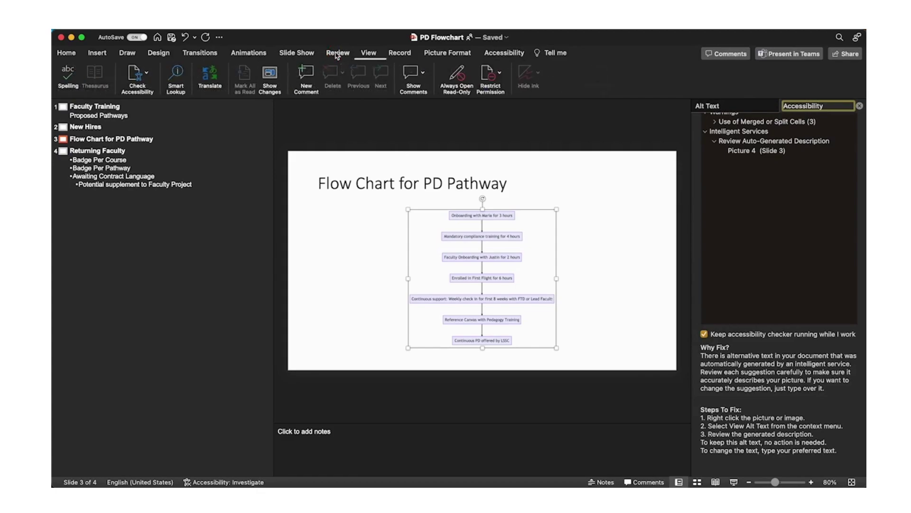
{"action": "left_click", "coordinate": [145, 74]}
{"action": "left_click", "coordinate": [133, 77]}
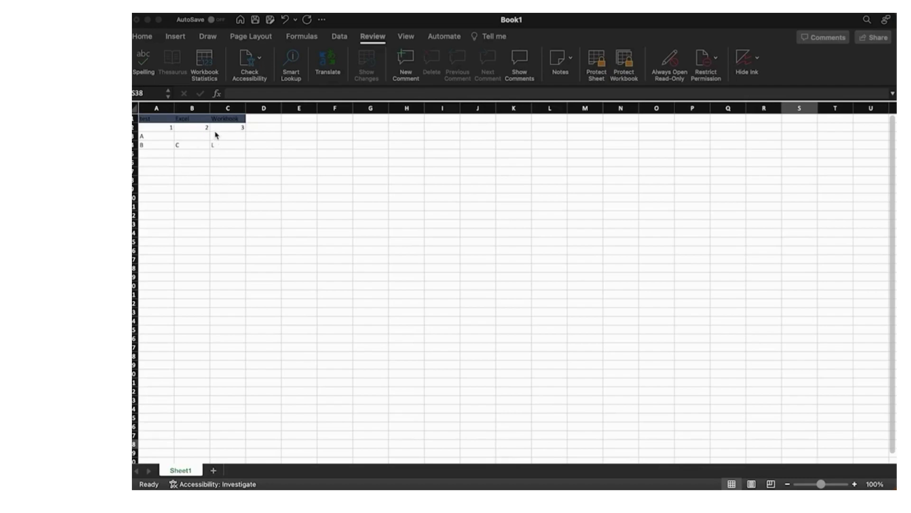
In the Excel table, enter J in B3 and K in C3, then run Check Accessibility.
{"action": "left_click", "coordinate": [201, 137]}
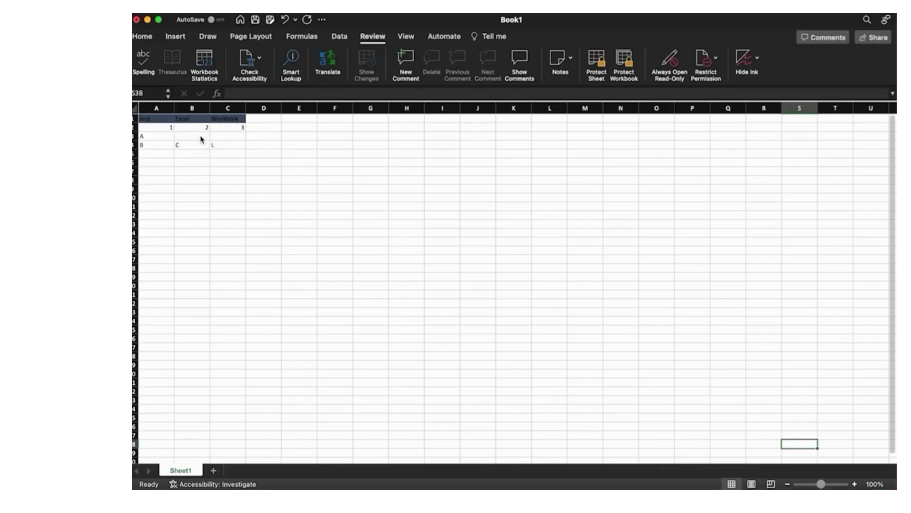
{"action": "left_click", "coordinate": [200, 134]}
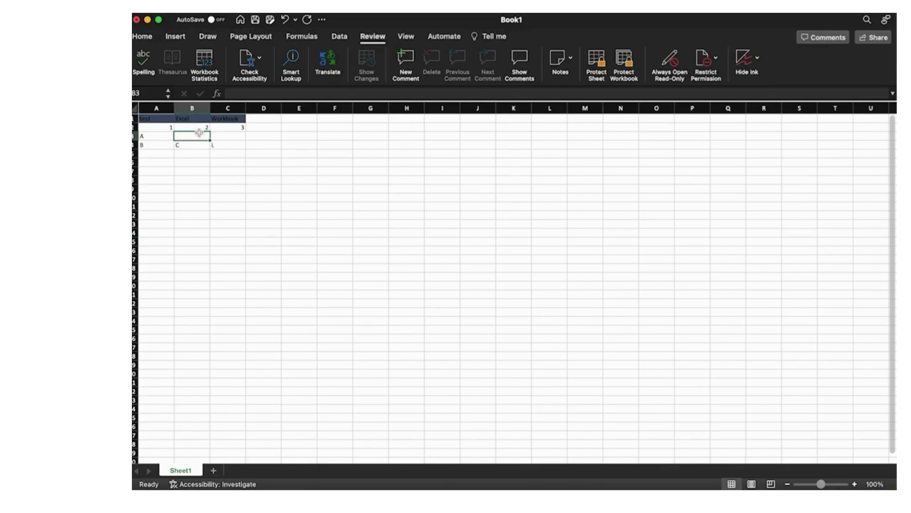
{"action": "type", "text": "J"}
{"action": "key", "text": "Tab"}
{"action": "type", "text": "K"}
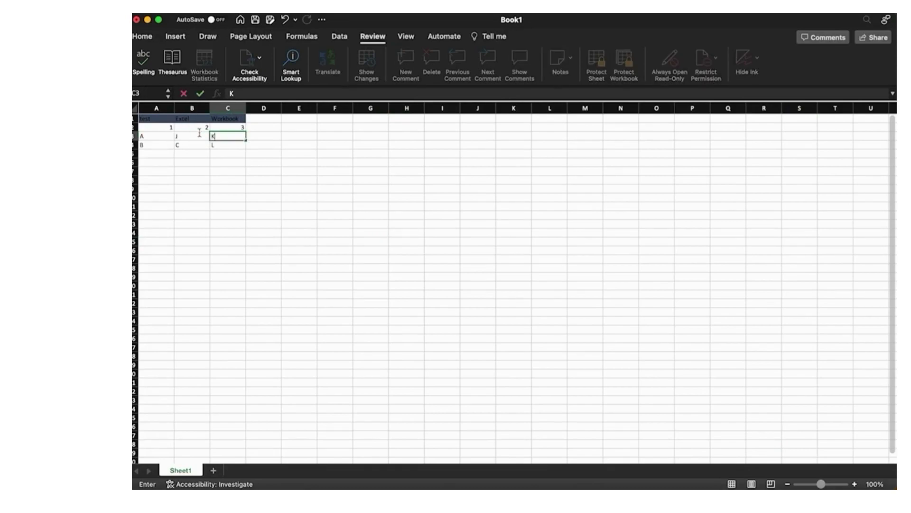
{"action": "left_click", "coordinate": [200, 164]}
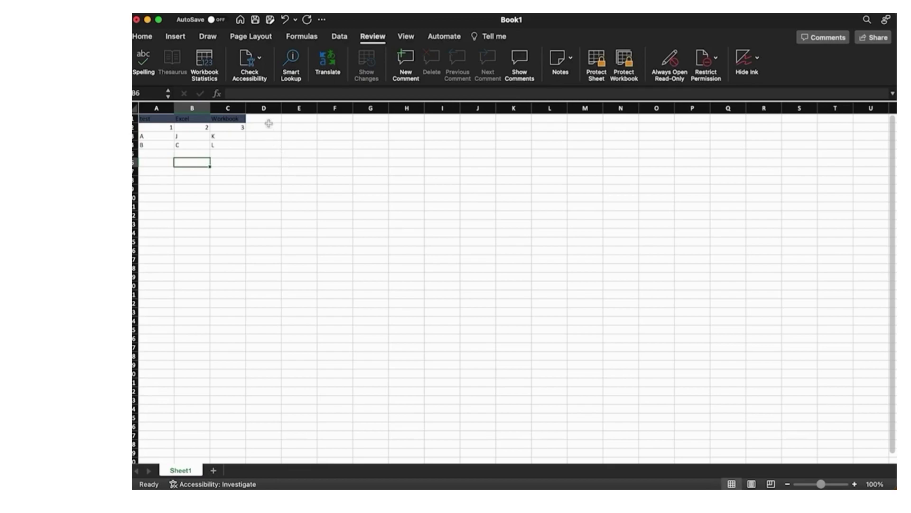
{"action": "left_click", "coordinate": [250, 60]}
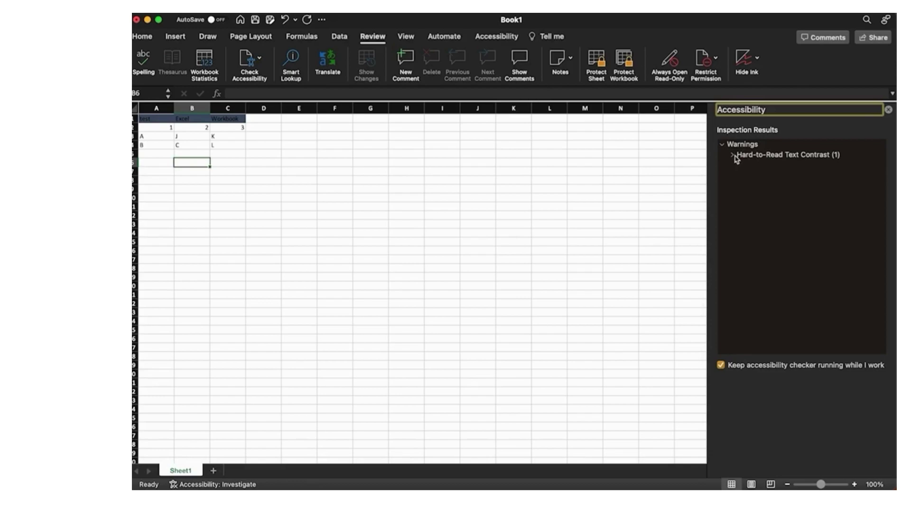
Jump to the low-contrast header cells A1:C1 from the warning and make their font white.
{"action": "left_click", "coordinate": [734, 157]}
{"action": "left_click", "coordinate": [763, 166]}
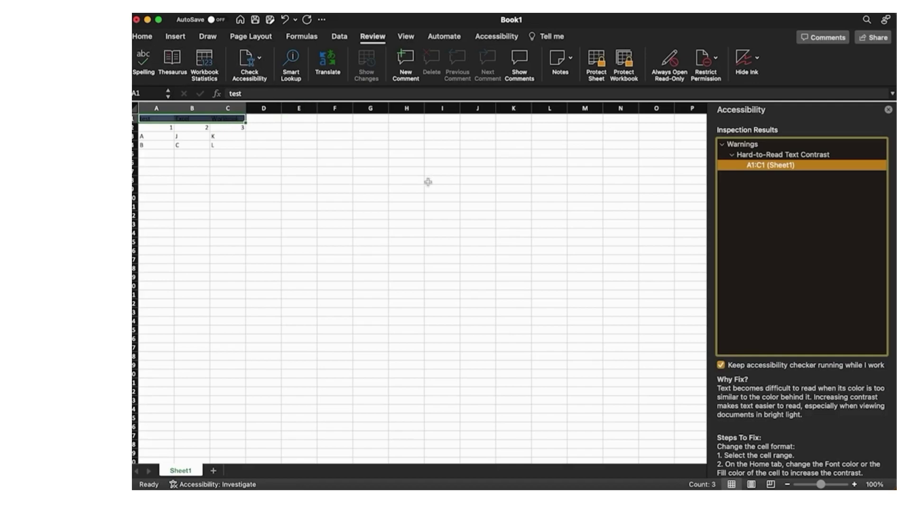
{"action": "scroll", "coordinate": [765, 414], "scroll_direction": "down", "scroll_amount": 1}
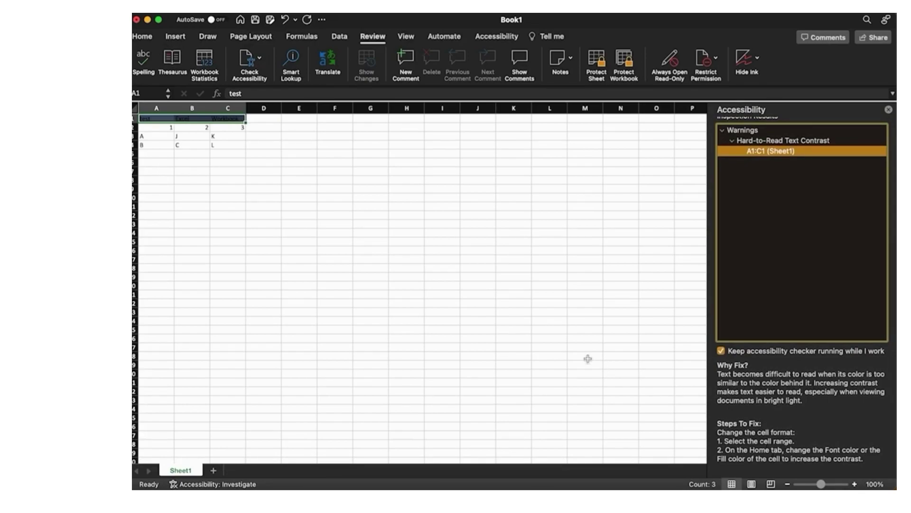
{"action": "left_click", "coordinate": [141, 36]}
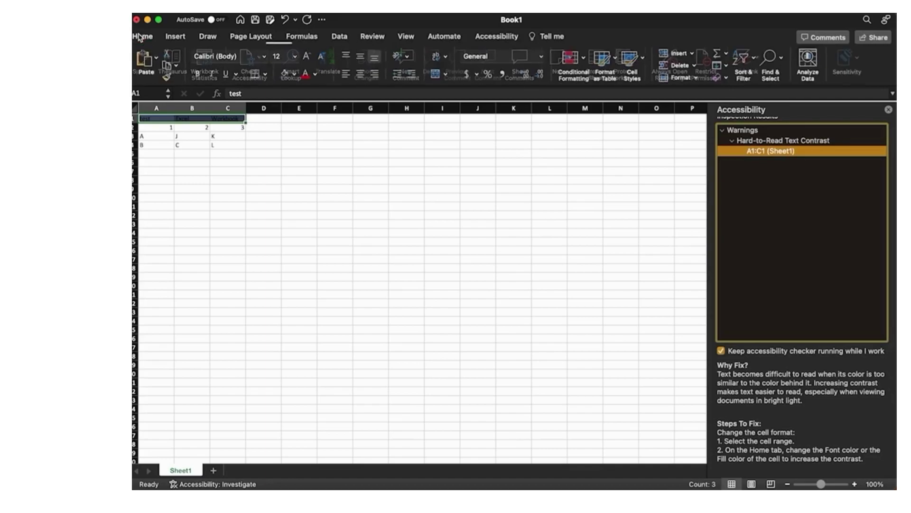
{"action": "left_click", "coordinate": [314, 74]}
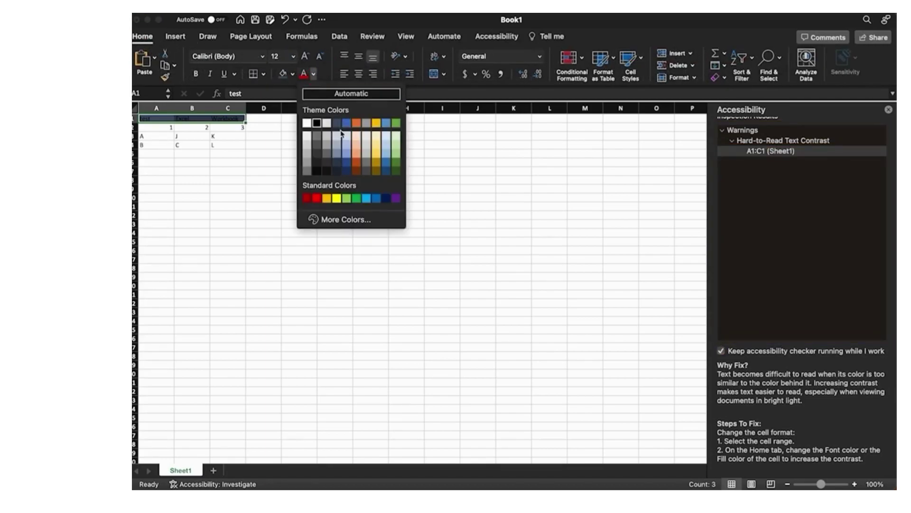
{"action": "left_click", "coordinate": [306, 123]}
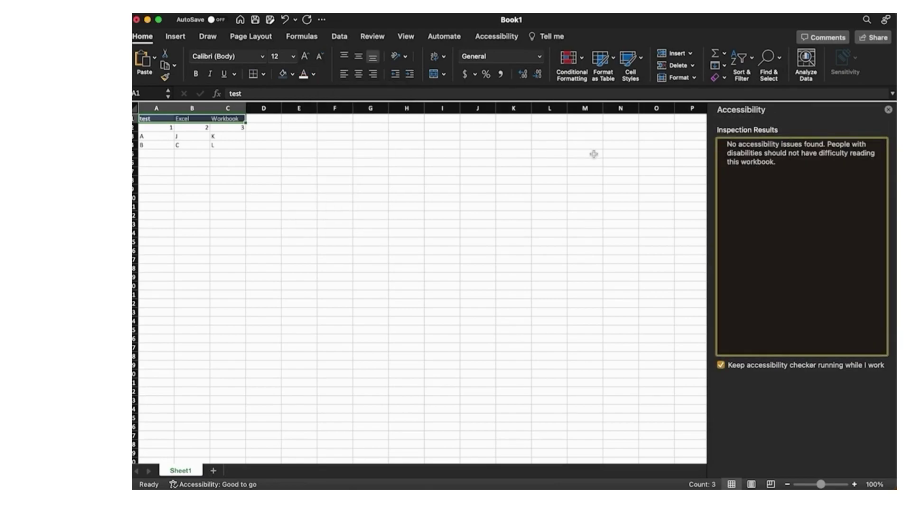
{"action": "left_click", "coordinate": [524, 205]}
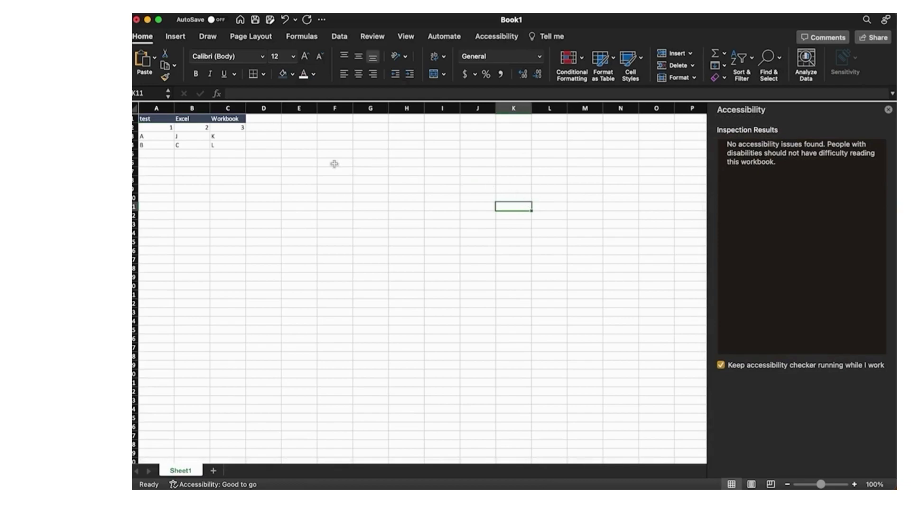